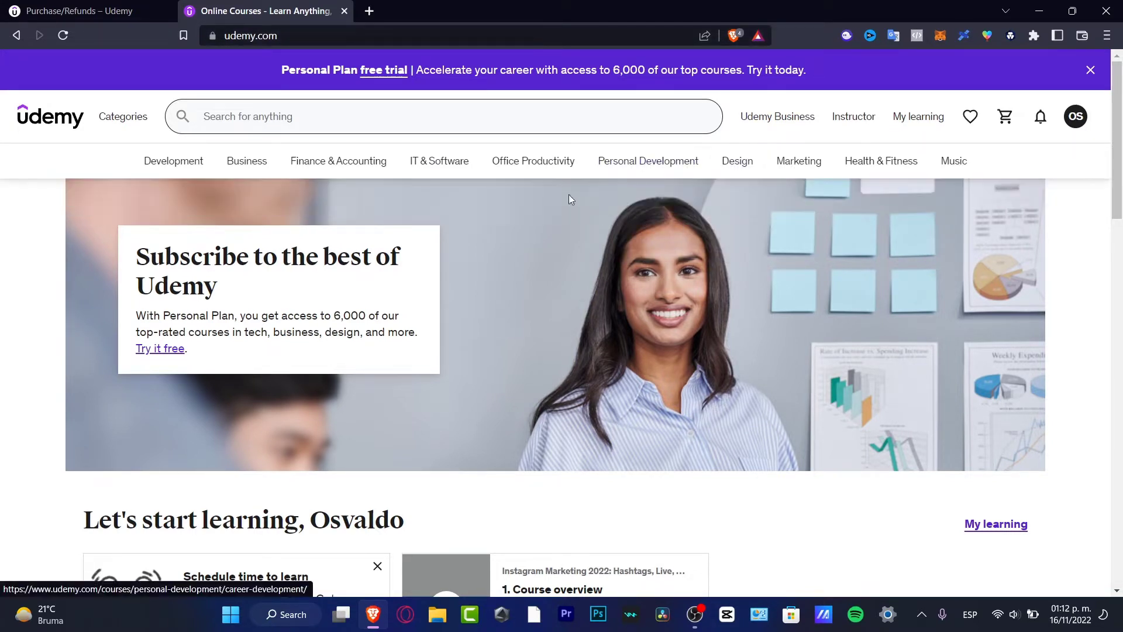
Step: Search the catalogue with 'dropsho' and open the Graphic Design Masterclass course page
{"action": "left_click", "coordinate": [495, 117]}
{"action": "type", "text": "dropsho"}
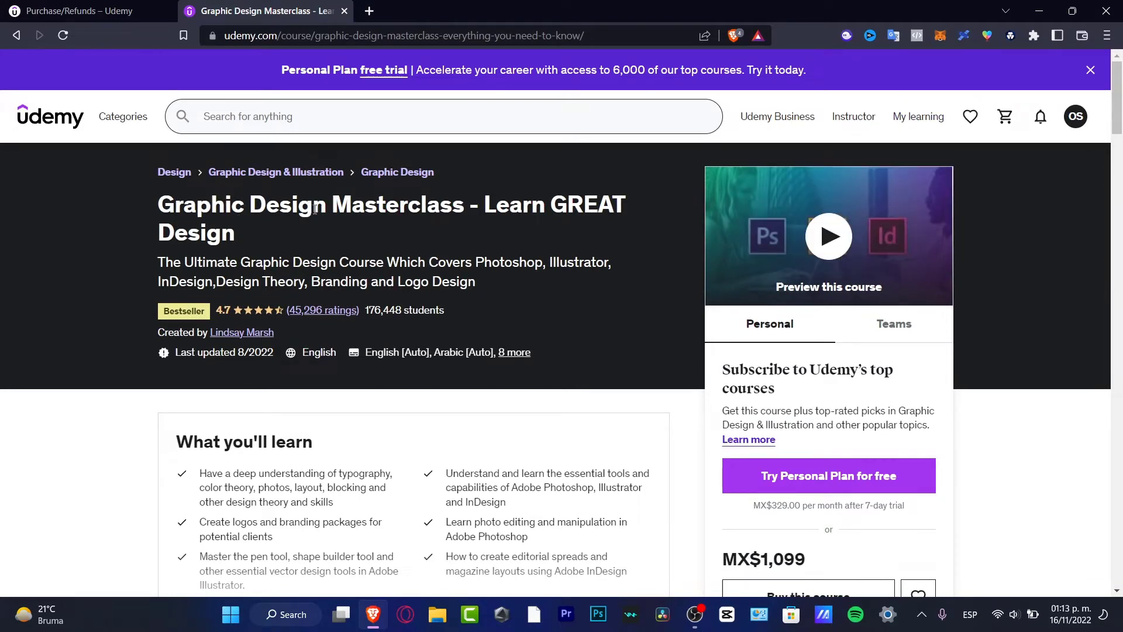
Step: Highlight the title and the Photoshop, Illustrator and InDesign tools, then return to the Udemy home page
{"action": "left_click_drag", "start_coordinate": [316, 209], "coordinate": [628, 206]}
{"action": "scroll", "coordinate": [646, 270], "scroll_direction": "down", "scroll_amount": 3}
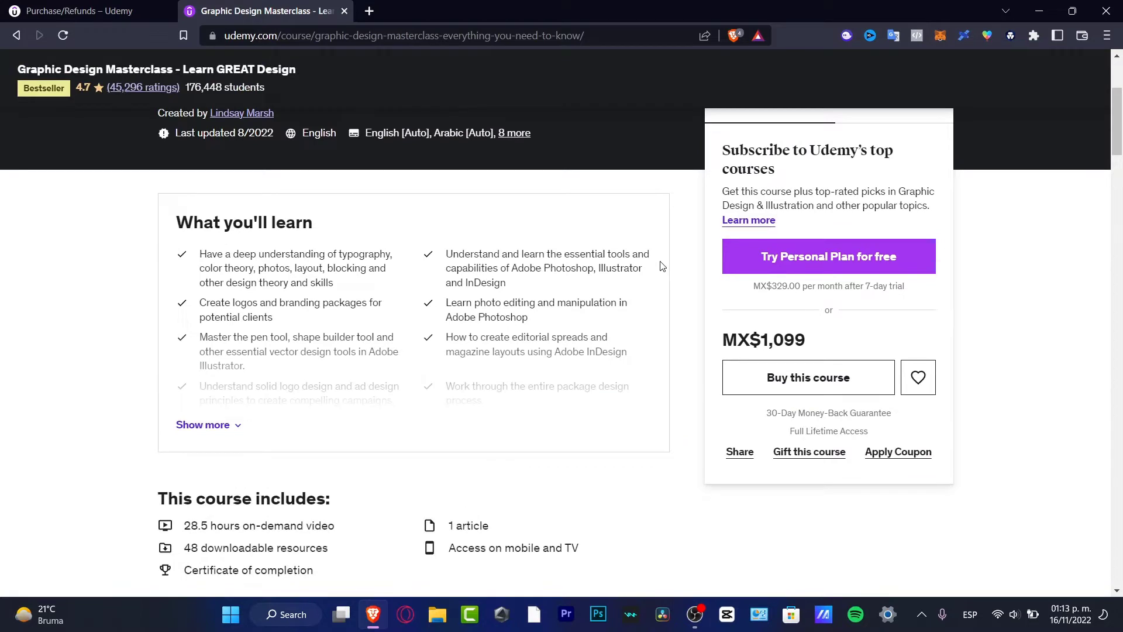
{"action": "left_click_drag", "start_coordinate": [611, 269], "coordinate": [644, 271]}
{"action": "left_click_drag", "start_coordinate": [524, 270], "coordinate": [494, 283]}
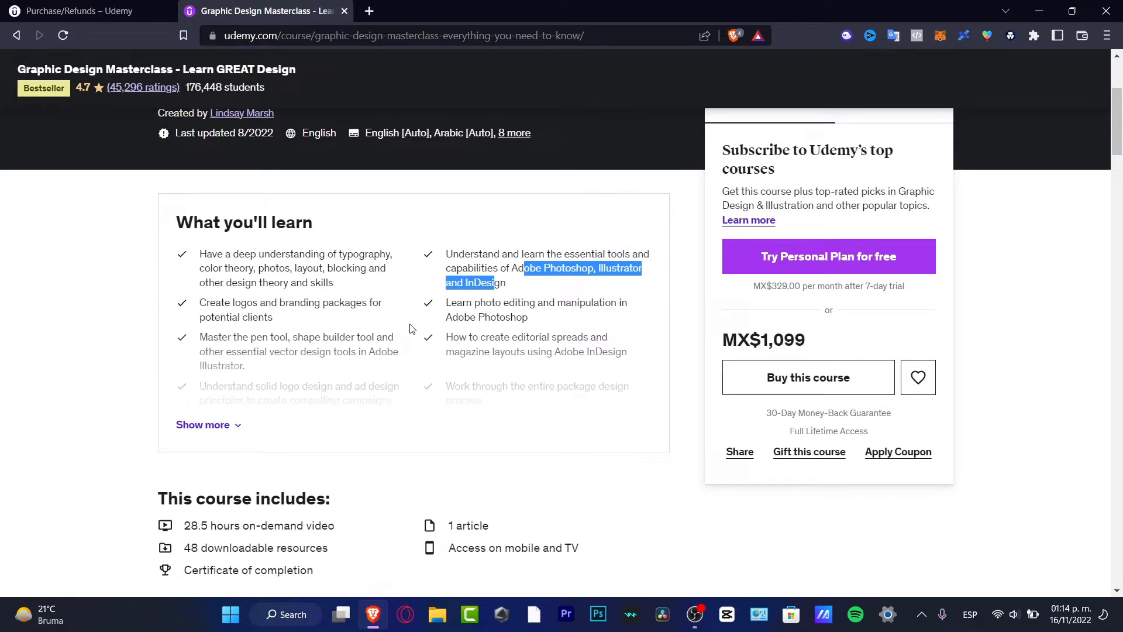
{"action": "left_click", "coordinate": [473, 332]}
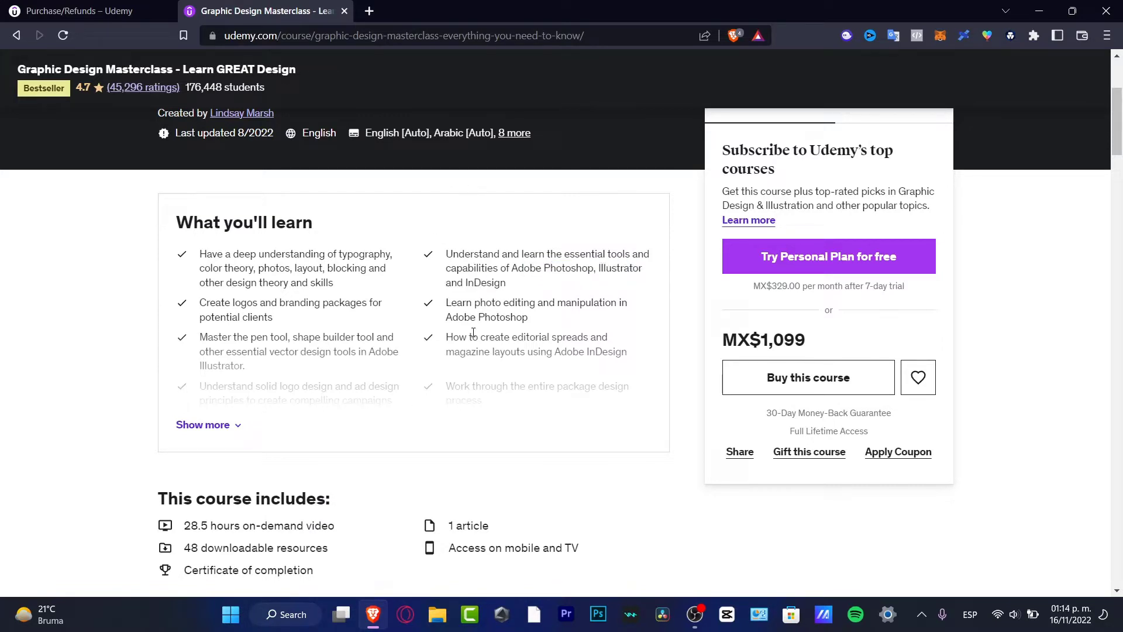
{"action": "scroll", "coordinate": [701, 377], "scroll_direction": "up", "scroll_amount": 4}
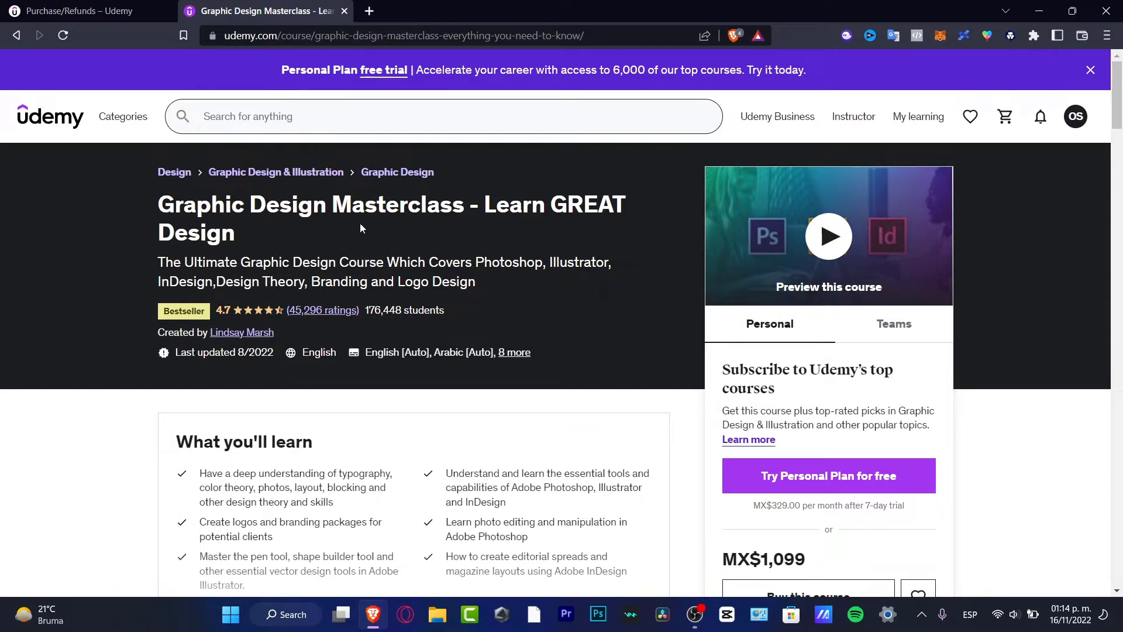
{"action": "left_click", "coordinate": [67, 128]}
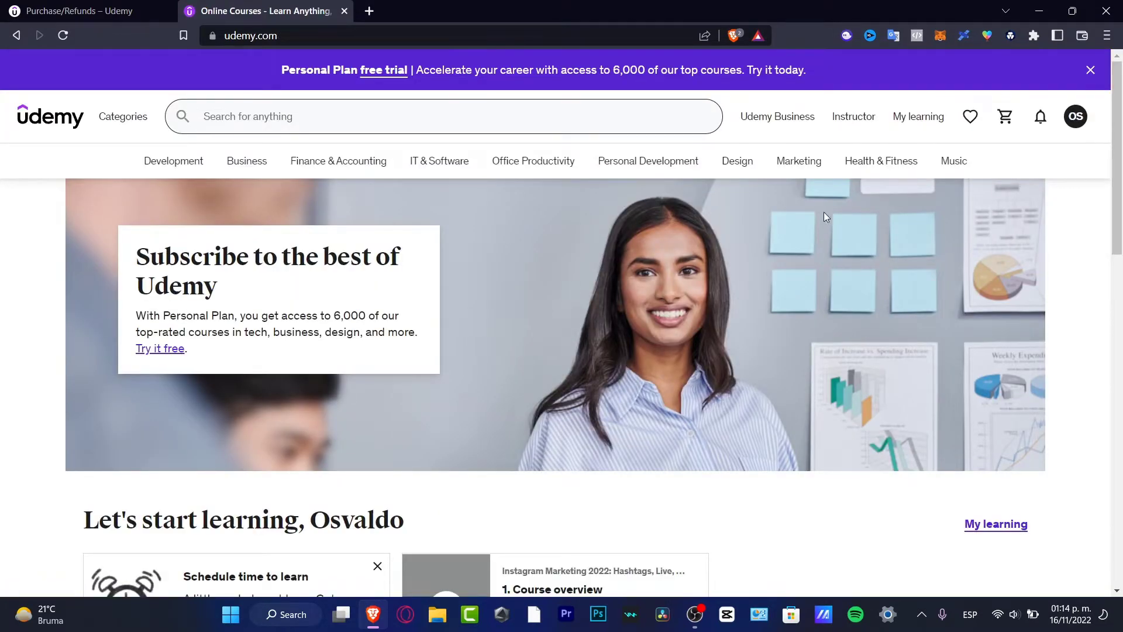
Step: Switch to the instructor Courses dashboard through the Instructor link in the header
{"action": "mouse_move", "coordinate": [1074, 122]}
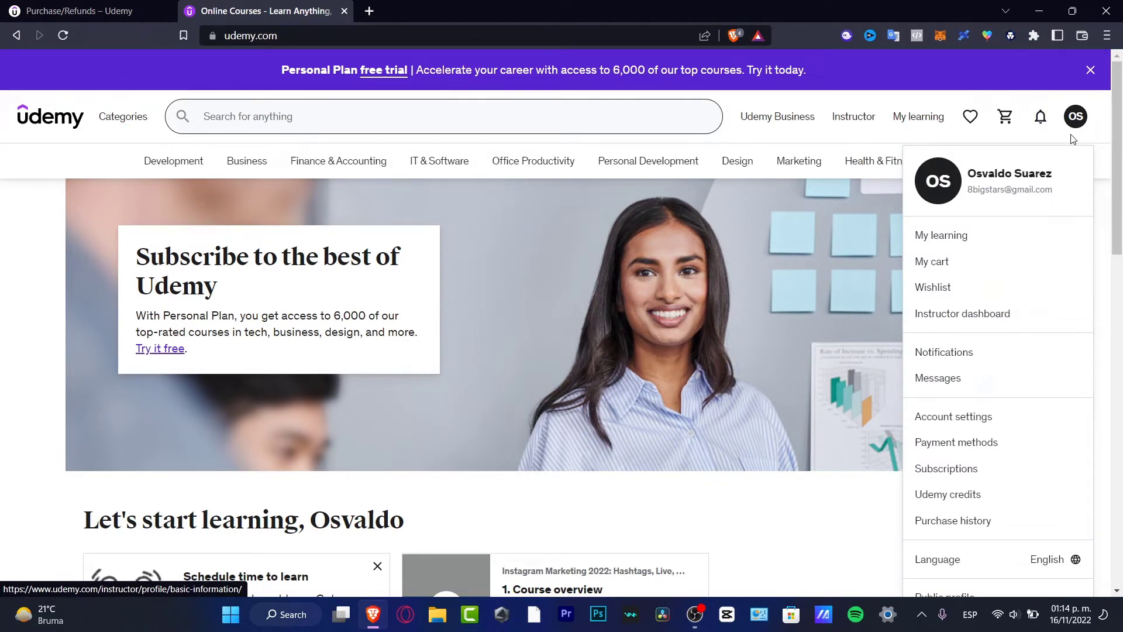
{"action": "mouse_move", "coordinate": [941, 134]}
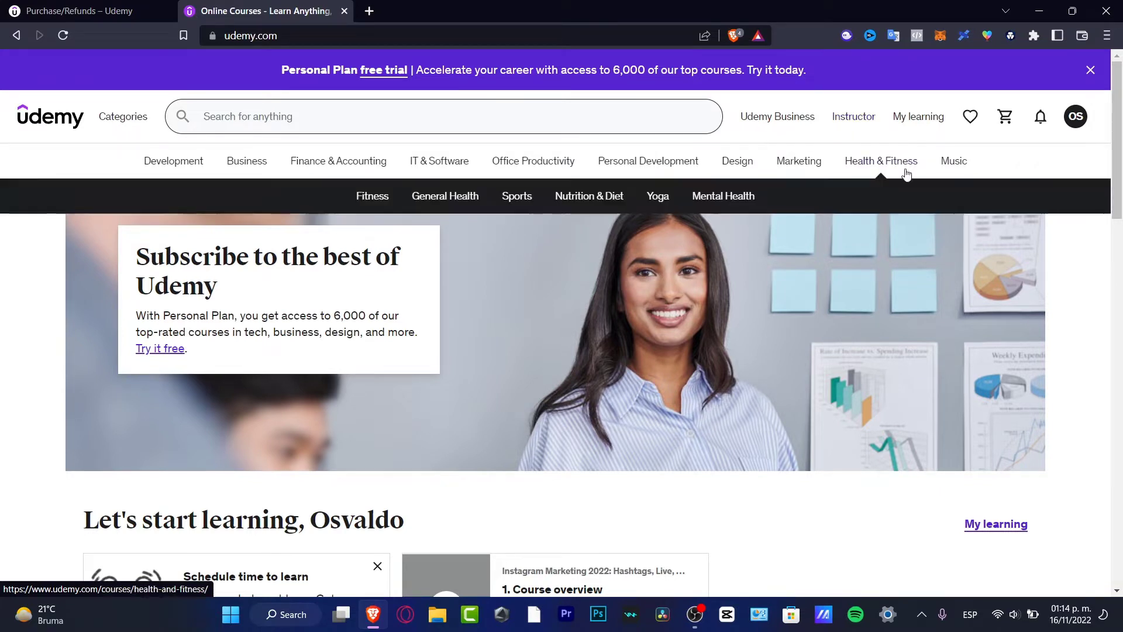
{"action": "mouse_move", "coordinate": [1051, 152]}
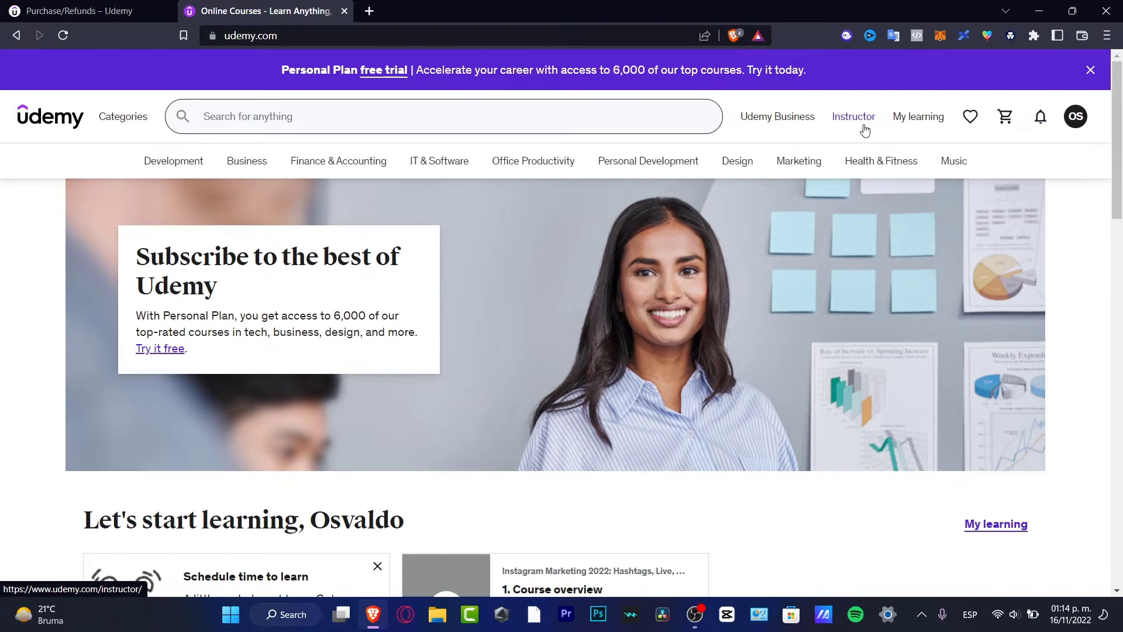
{"action": "left_click", "coordinate": [864, 128]}
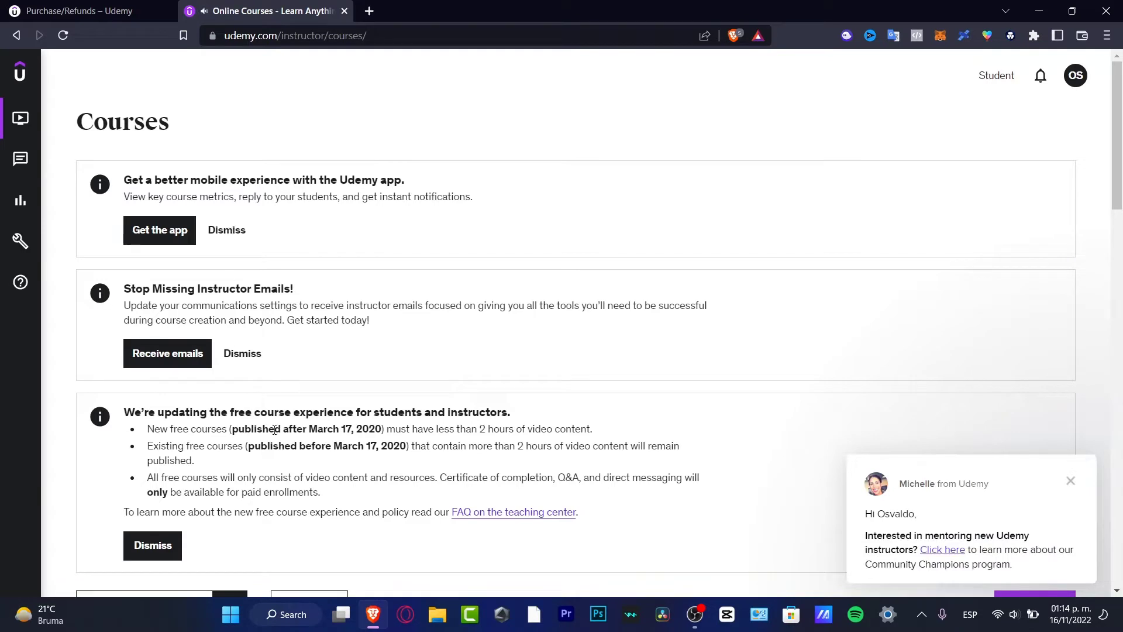
Step: Highlight the mobile app and instructor emails notice headings on the Courses dashboard
{"action": "left_click_drag", "start_coordinate": [157, 175], "coordinate": [413, 177]}
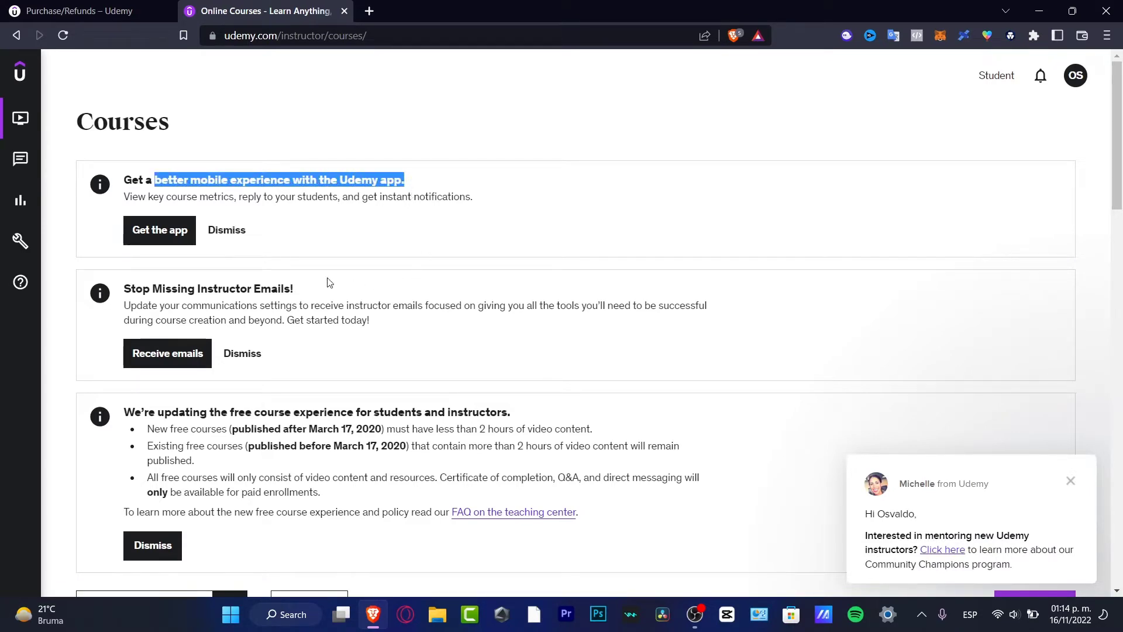
{"action": "left_click_drag", "start_coordinate": [331, 287], "coordinate": [170, 286]}
{"action": "scroll", "coordinate": [258, 290], "scroll_direction": "down", "scroll_amount": 3}
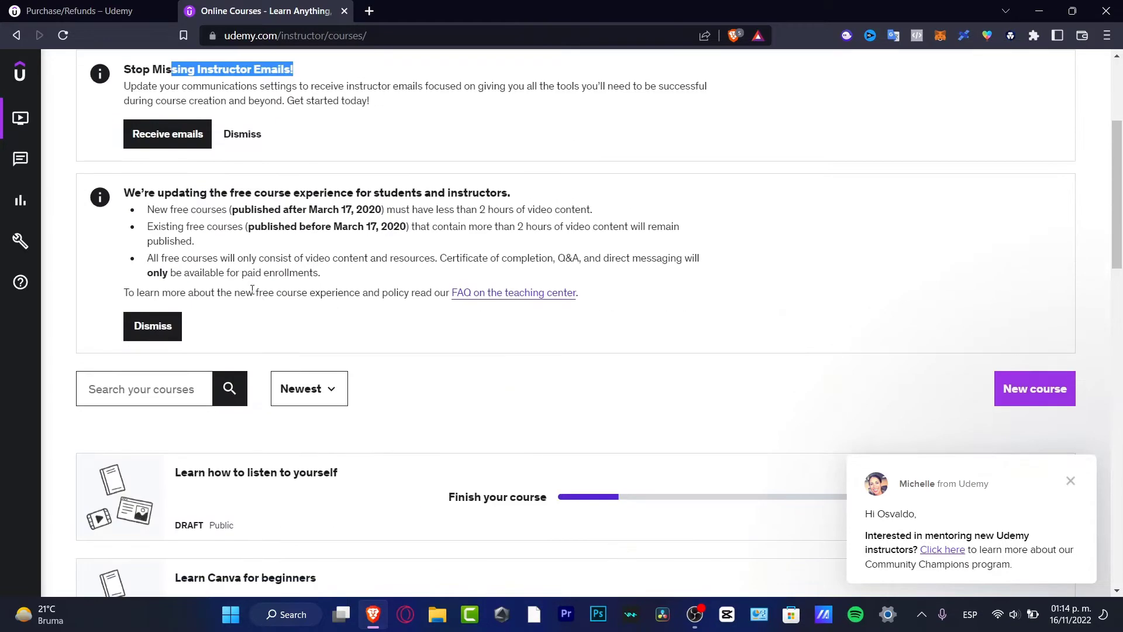
{"action": "left_click_drag", "start_coordinate": [230, 193], "coordinate": [511, 199]}
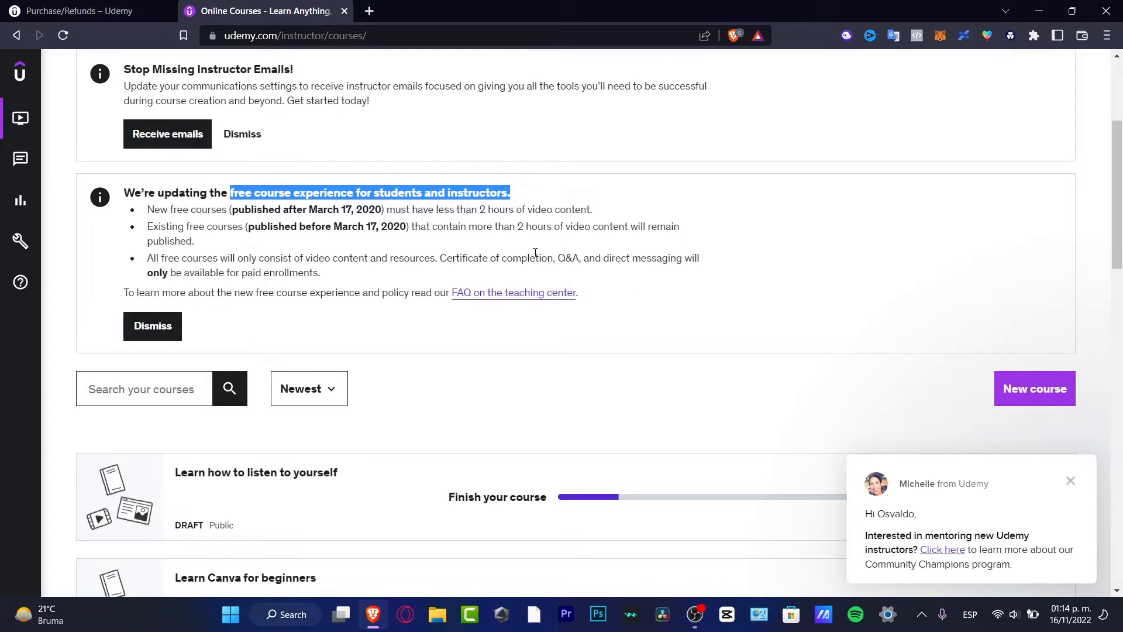
Step: Scroll to the recommended resources and bring up link options for the Create an Engaging Course guide
{"action": "scroll", "coordinate": [536, 253], "scroll_direction": "down", "scroll_amount": 3}
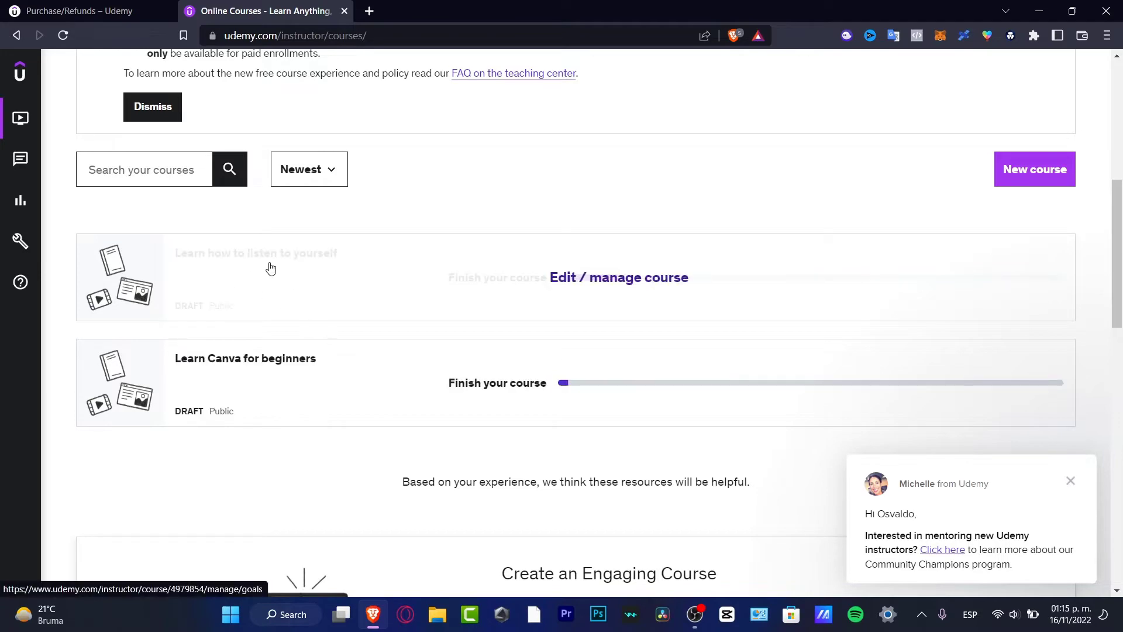
{"action": "scroll", "coordinate": [409, 277], "scroll_direction": "down", "scroll_amount": 3}
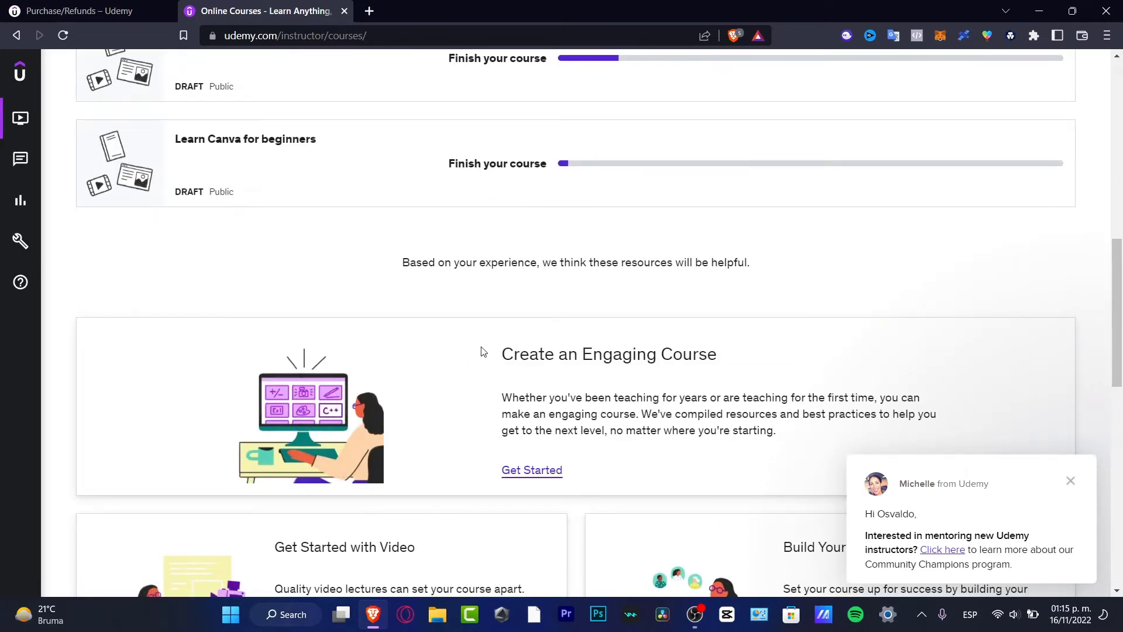
{"action": "scroll", "coordinate": [474, 357], "scroll_direction": "down", "scroll_amount": 3}
{"action": "scroll", "coordinate": [786, 181], "scroll_direction": "up", "scroll_amount": 6}
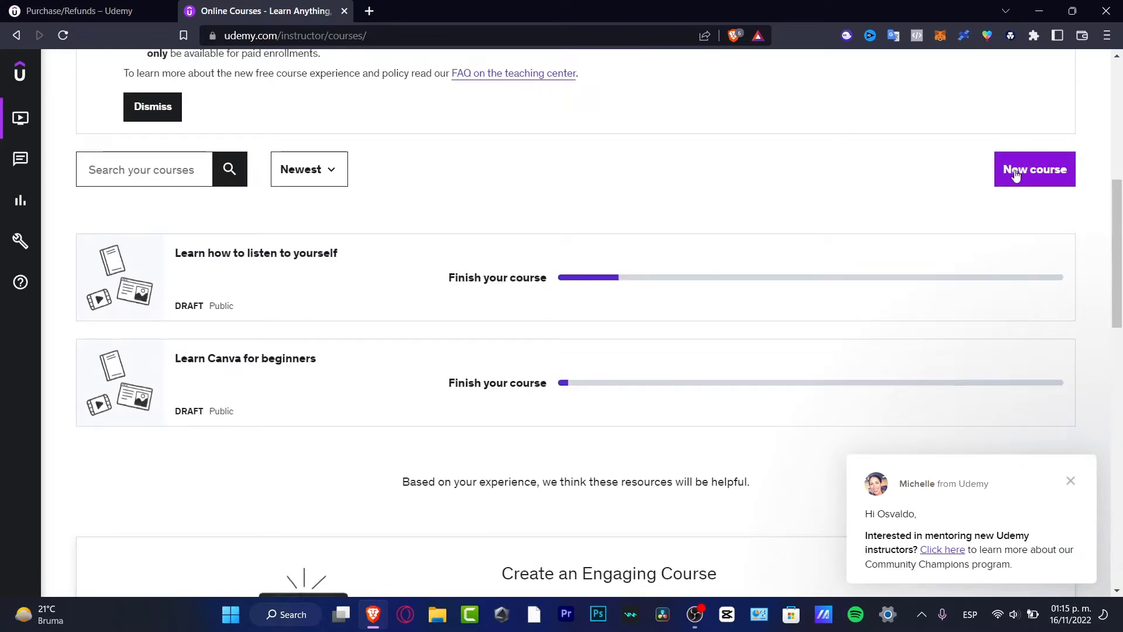
{"action": "scroll", "coordinate": [772, 249], "scroll_direction": "down", "scroll_amount": 3}
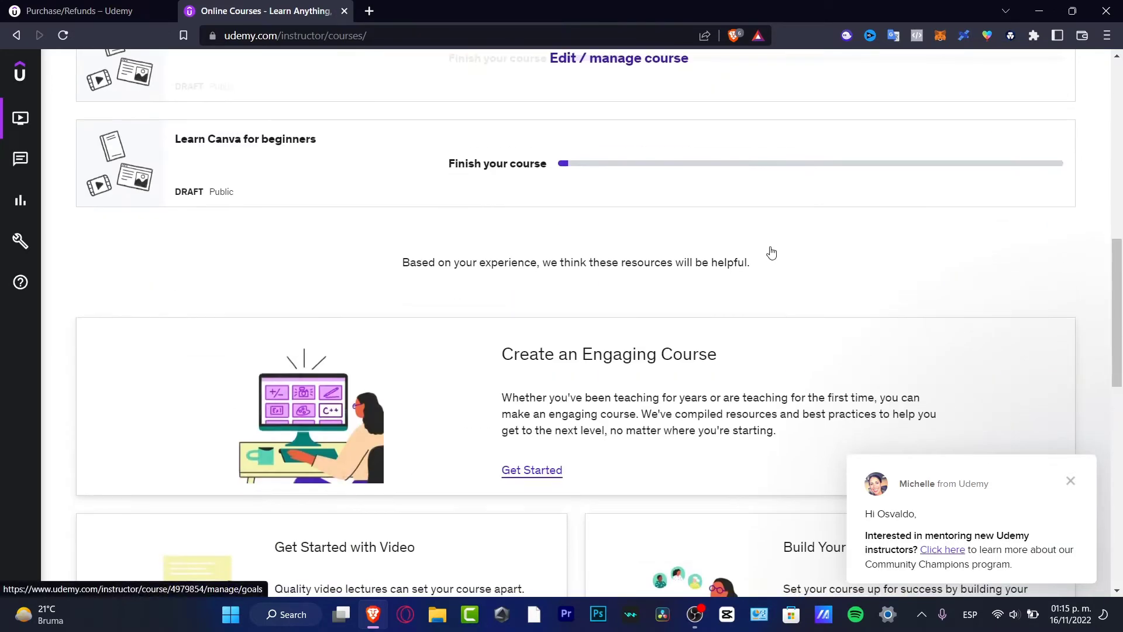
{"action": "scroll", "coordinate": [769, 257], "scroll_direction": "down", "scroll_amount": 3}
{"action": "scroll", "coordinate": [755, 249], "scroll_direction": "up", "scroll_amount": 3}
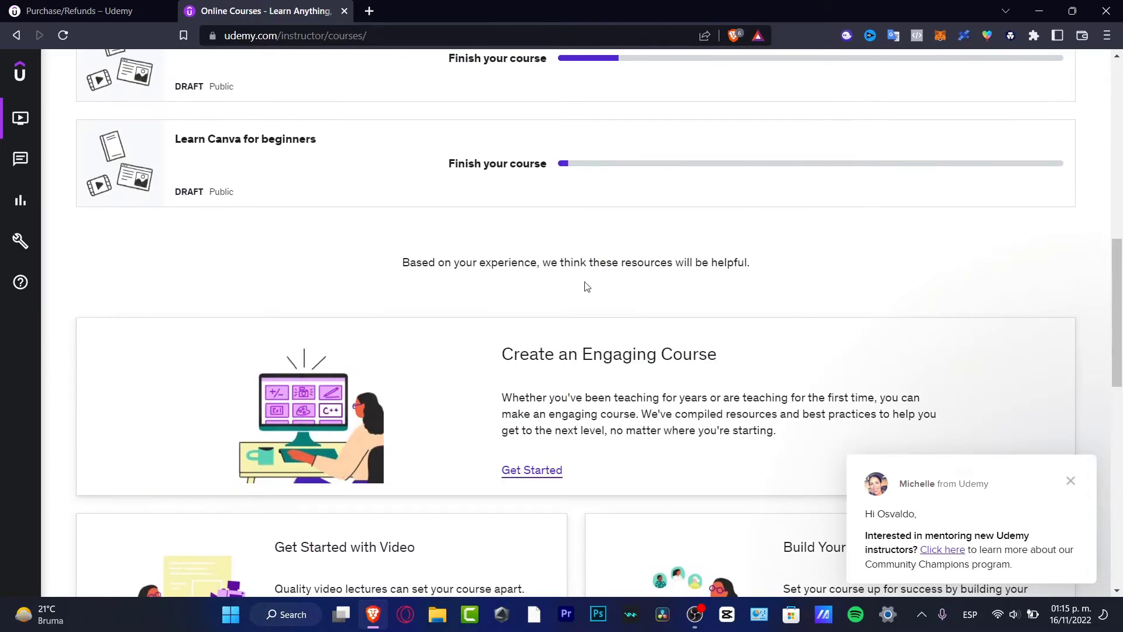
{"action": "left_click_drag", "start_coordinate": [488, 263], "coordinate": [751, 263]}
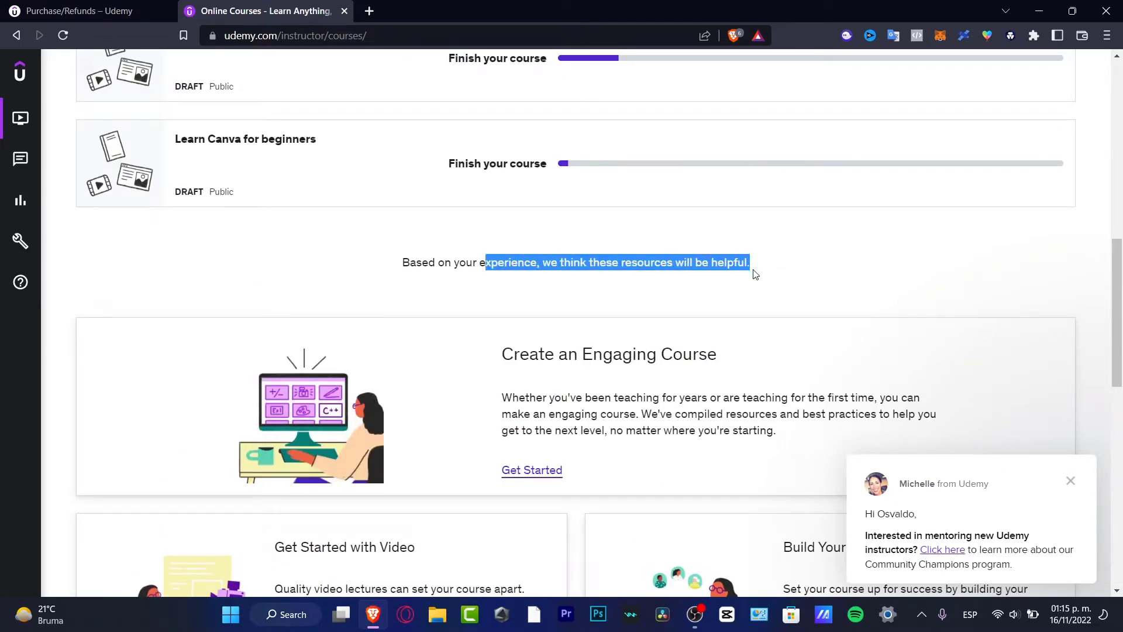
{"action": "left_click", "coordinate": [755, 275]}
{"action": "scroll", "coordinate": [706, 311], "scroll_direction": "down", "scroll_amount": 3}
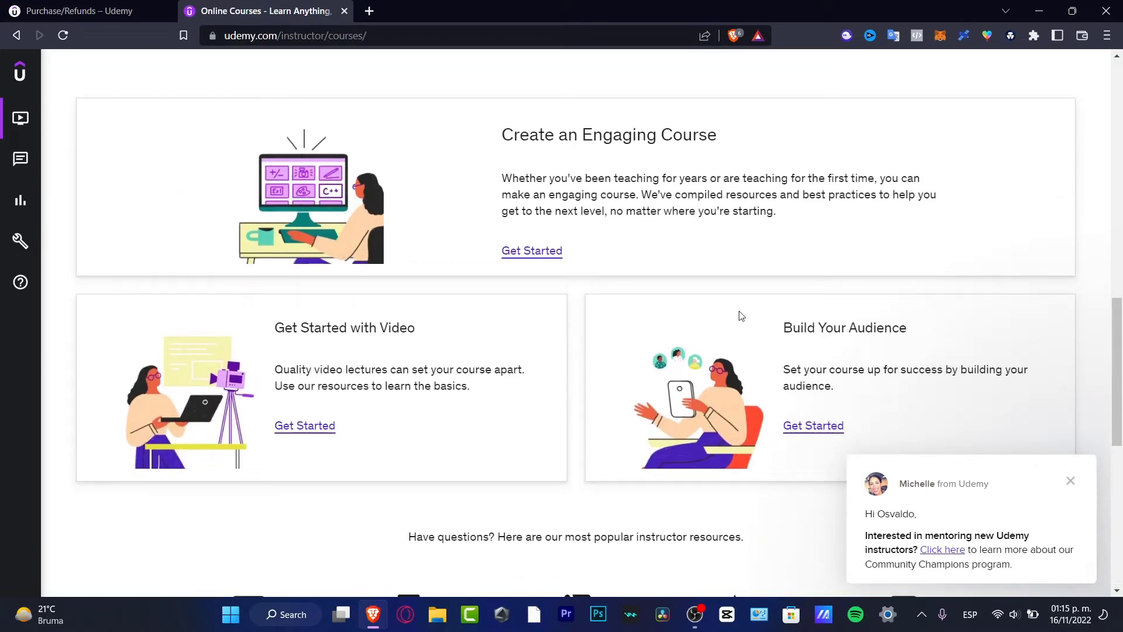
{"action": "right_click", "coordinate": [555, 254]}
Step: Open the Create an Engaging Course guide in a new tab and read through it to the FAQs
{"action": "left_click", "coordinate": [585, 267]}
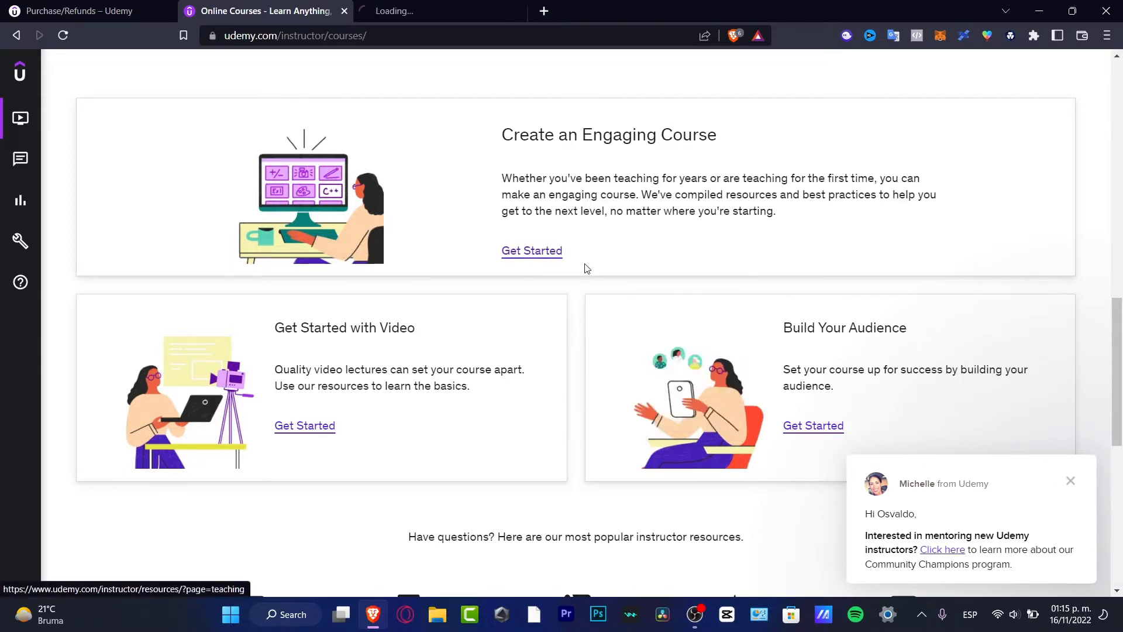
{"action": "left_click", "coordinate": [437, 16]}
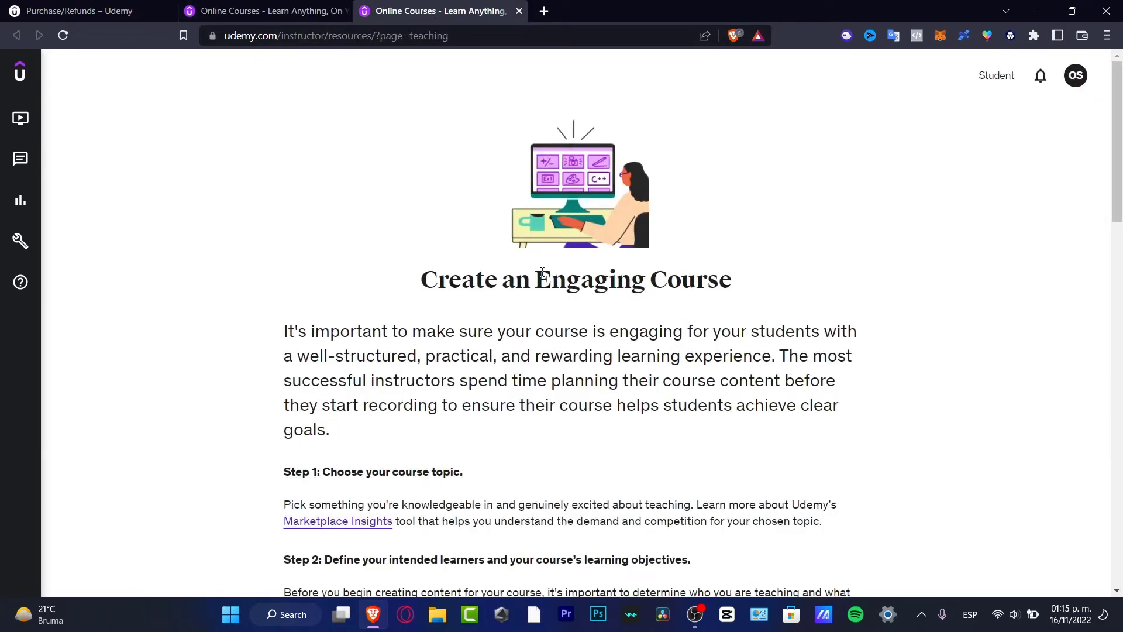
{"action": "scroll", "coordinate": [672, 292], "scroll_direction": "down", "scroll_amount": 4}
{"action": "left_click_drag", "start_coordinate": [284, 285], "coordinate": [369, 286]}
{"action": "left_click_drag", "start_coordinate": [410, 340], "coordinate": [629, 339]}
{"action": "left_click_drag", "start_coordinate": [429, 444], "coordinate": [634, 477]}
{"action": "scroll", "coordinate": [584, 372], "scroll_direction": "down", "scroll_amount": 3}
{"action": "left_click_drag", "start_coordinate": [525, 361], "coordinate": [342, 333]}
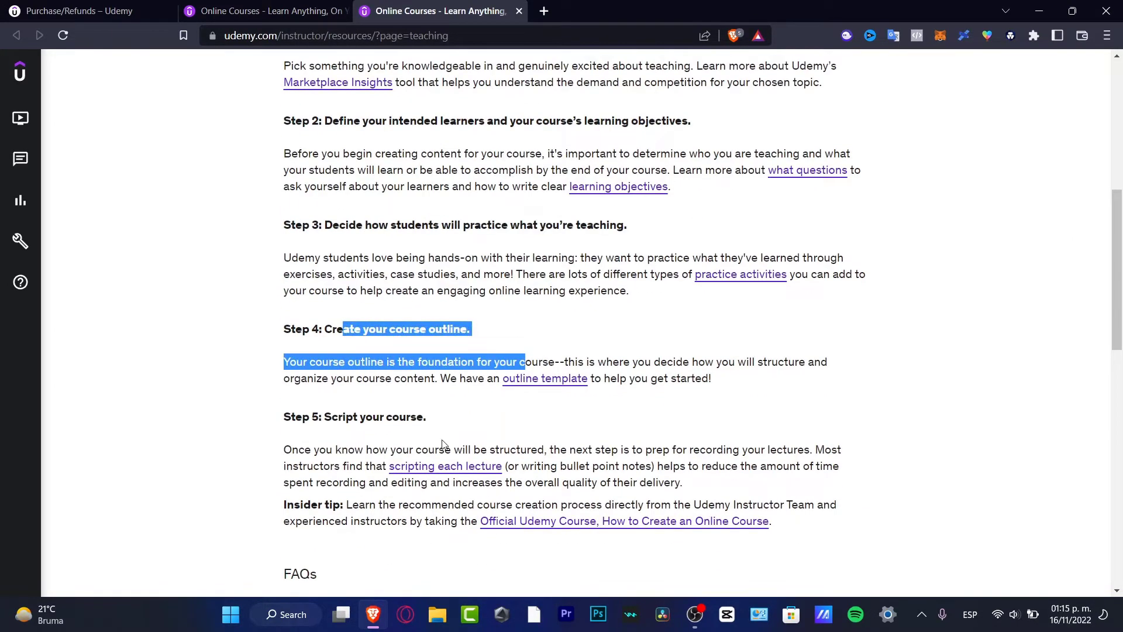
{"action": "left_click_drag", "start_coordinate": [451, 449], "coordinate": [344, 417]}
{"action": "scroll", "coordinate": [425, 294], "scroll_direction": "down", "scroll_amount": 6}
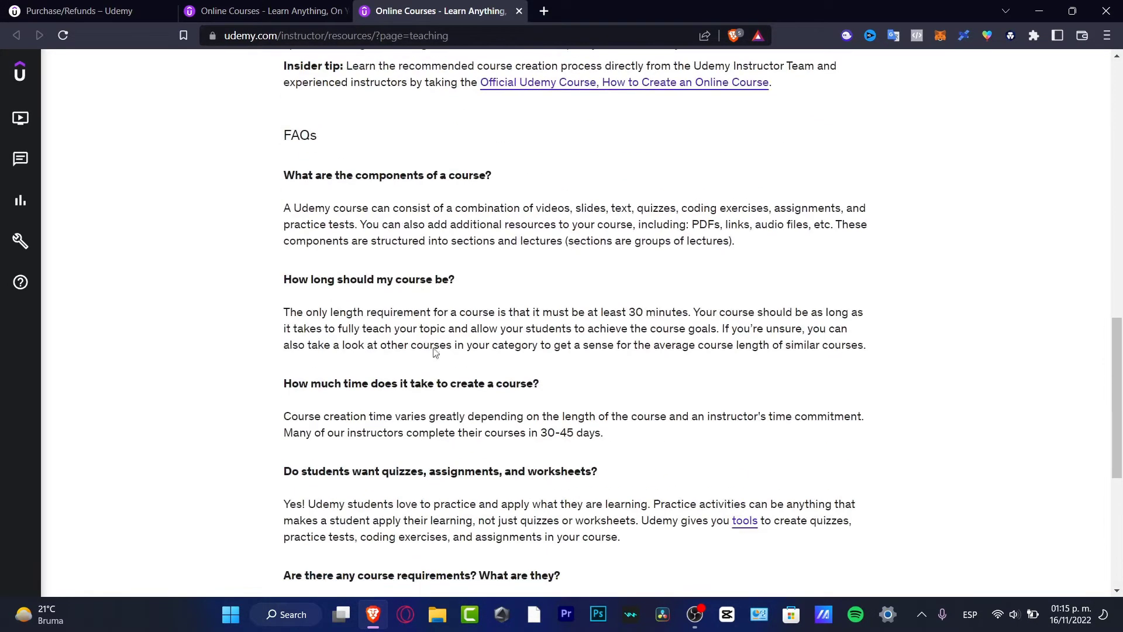
{"action": "left_click_drag", "start_coordinate": [322, 131], "coordinate": [279, 136]}
Step: Back on Courses, open the Recording Your Course Content guide and close the engaging-course tab
{"action": "key", "text": "ctrl+shift+Tab"}
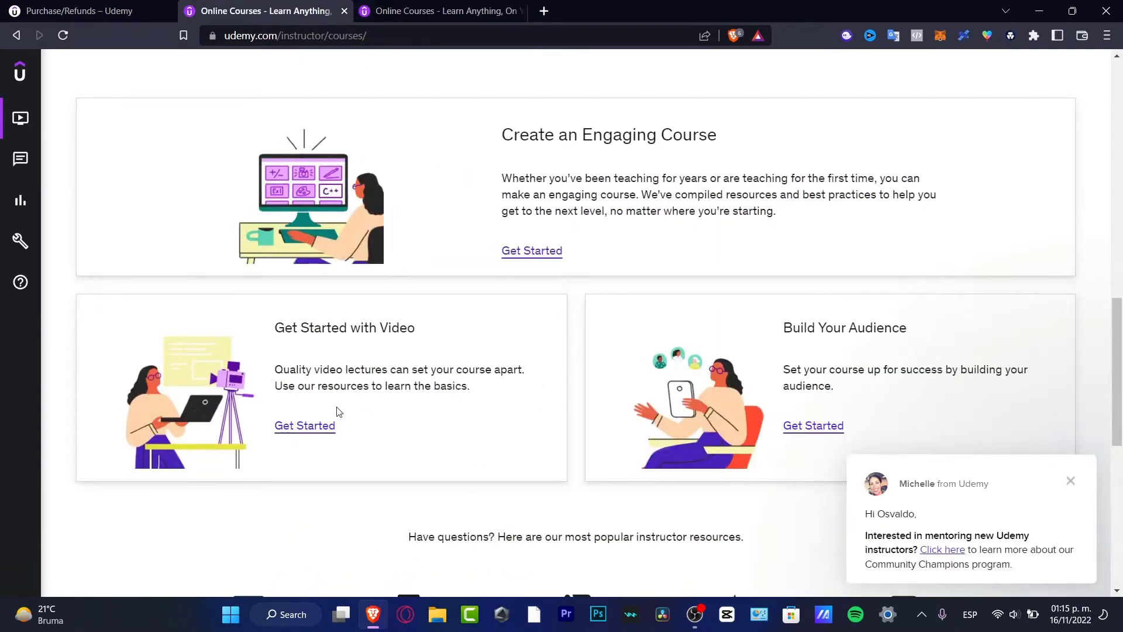
{"action": "left_click", "coordinate": [320, 426]}
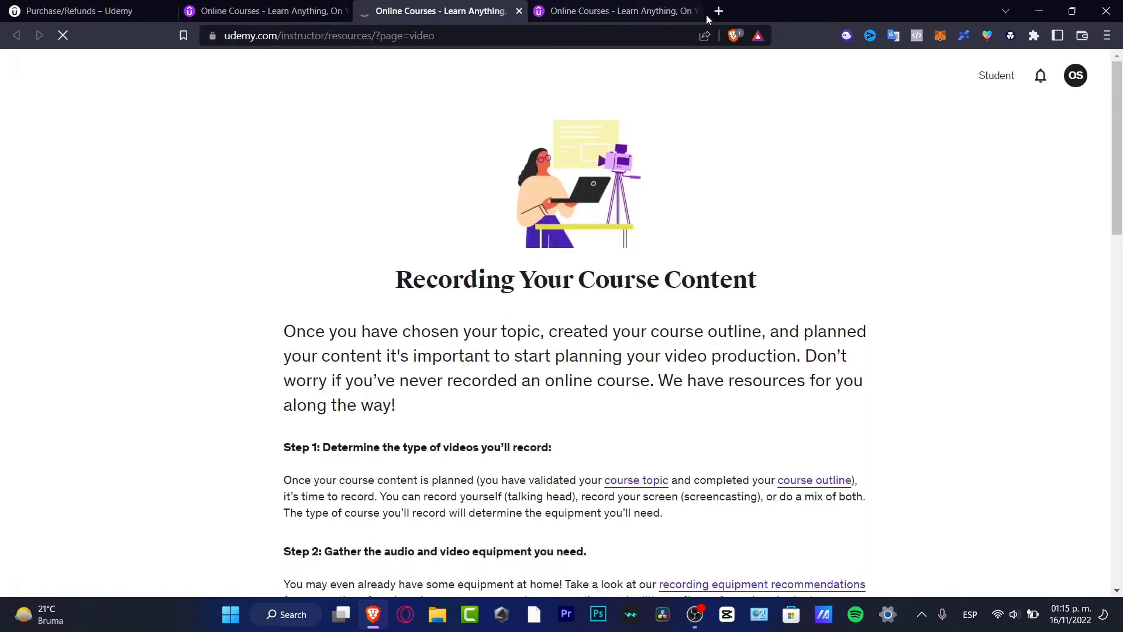
{"action": "left_click", "coordinate": [695, 11]}
{"action": "scroll", "coordinate": [427, 275], "scroll_direction": "down", "scroll_amount": 4}
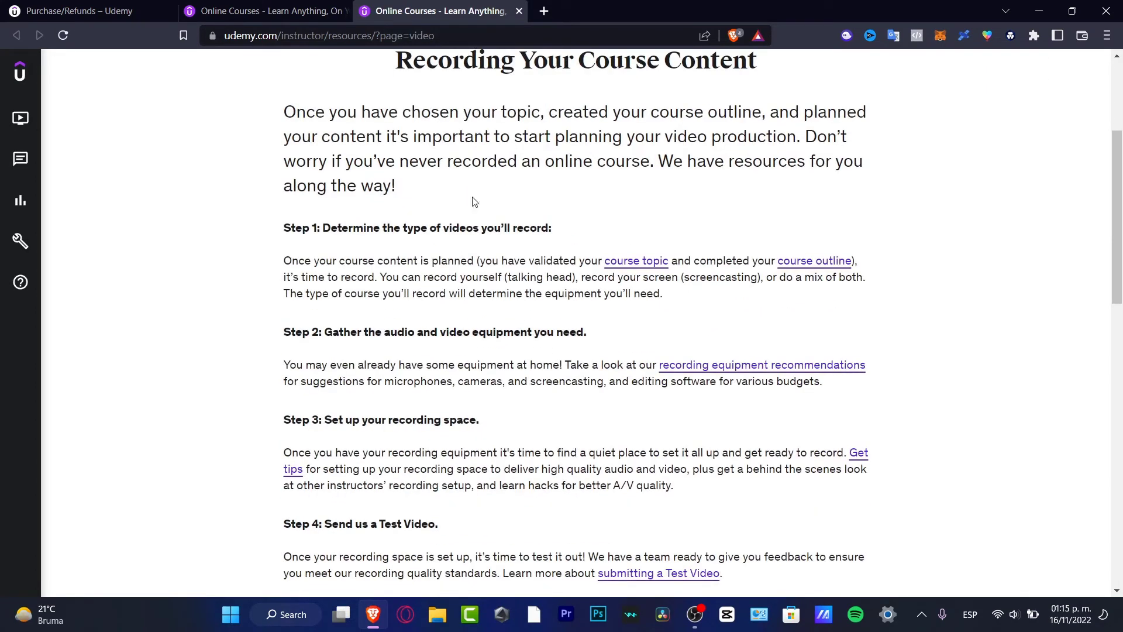
Step: Close the Recording Your Course Content tab and read the Community Champions Wanted post
{"action": "left_click", "coordinate": [518, 12]}
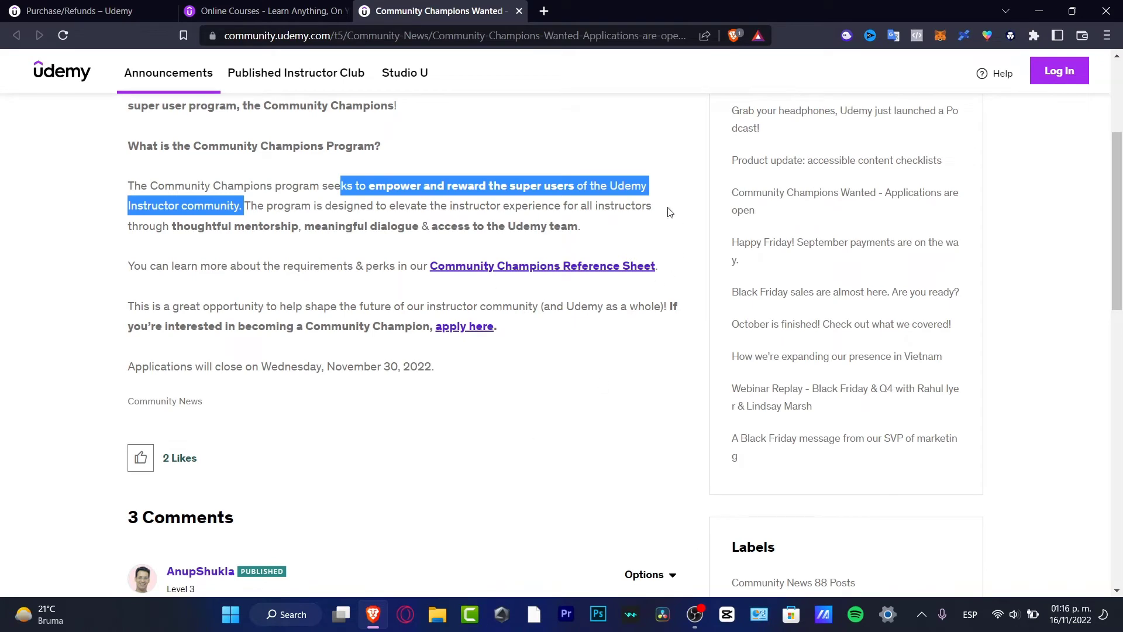
{"action": "left_click", "coordinate": [629, 199]}
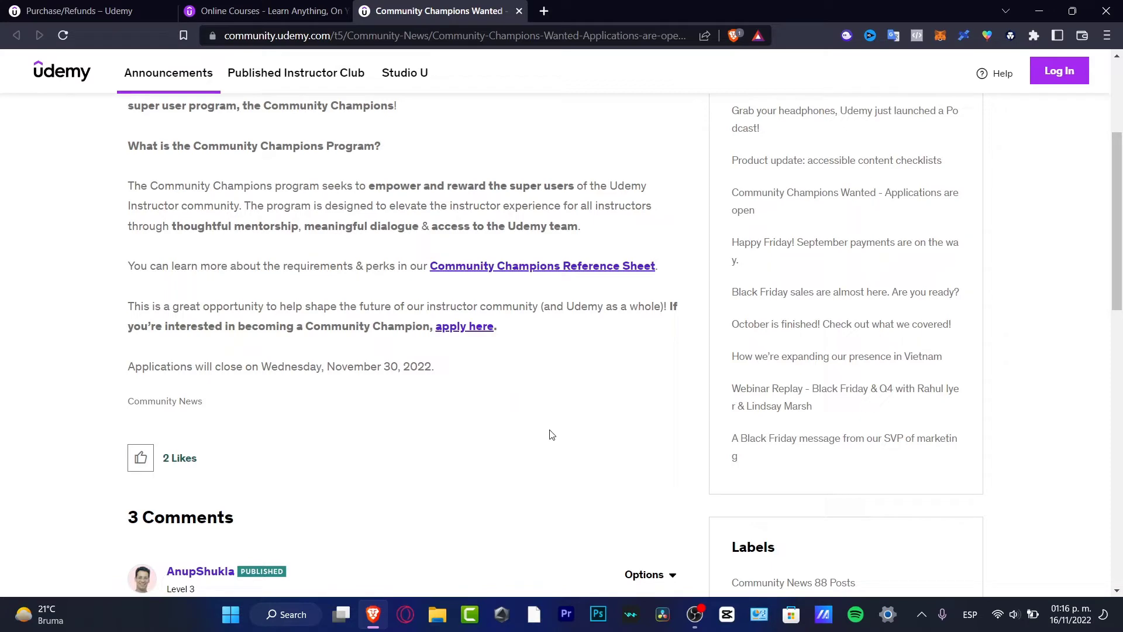
{"action": "scroll", "coordinate": [643, 340], "scroll_direction": "down", "scroll_amount": 6}
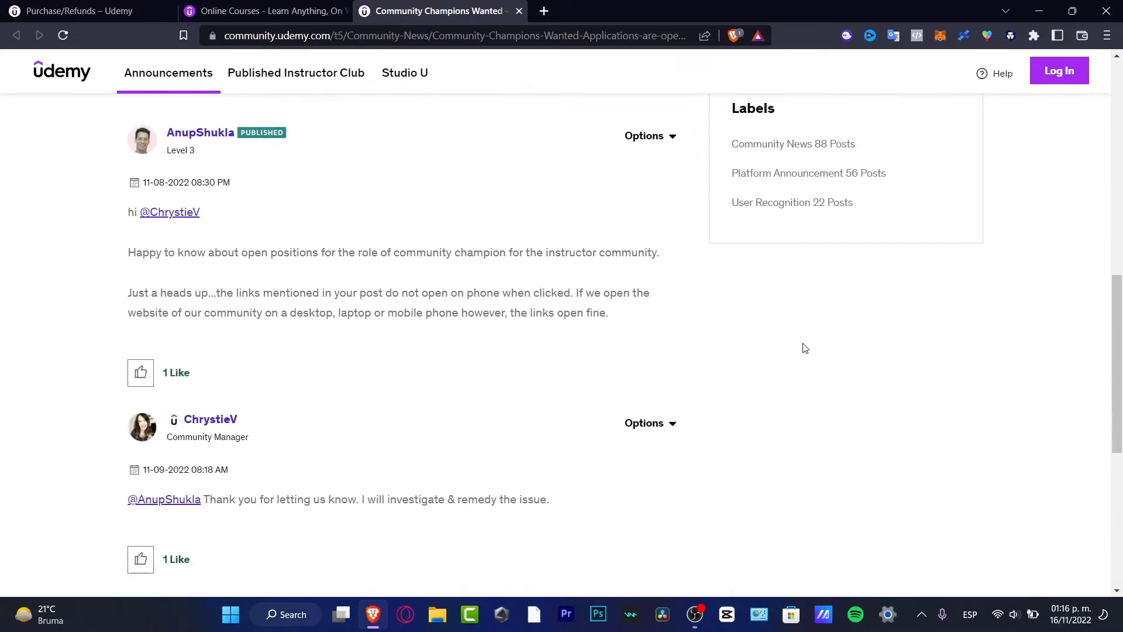
Step: Return to the instructor courses tab and dismiss the chat message popup
{"action": "left_click", "coordinate": [303, 14]}
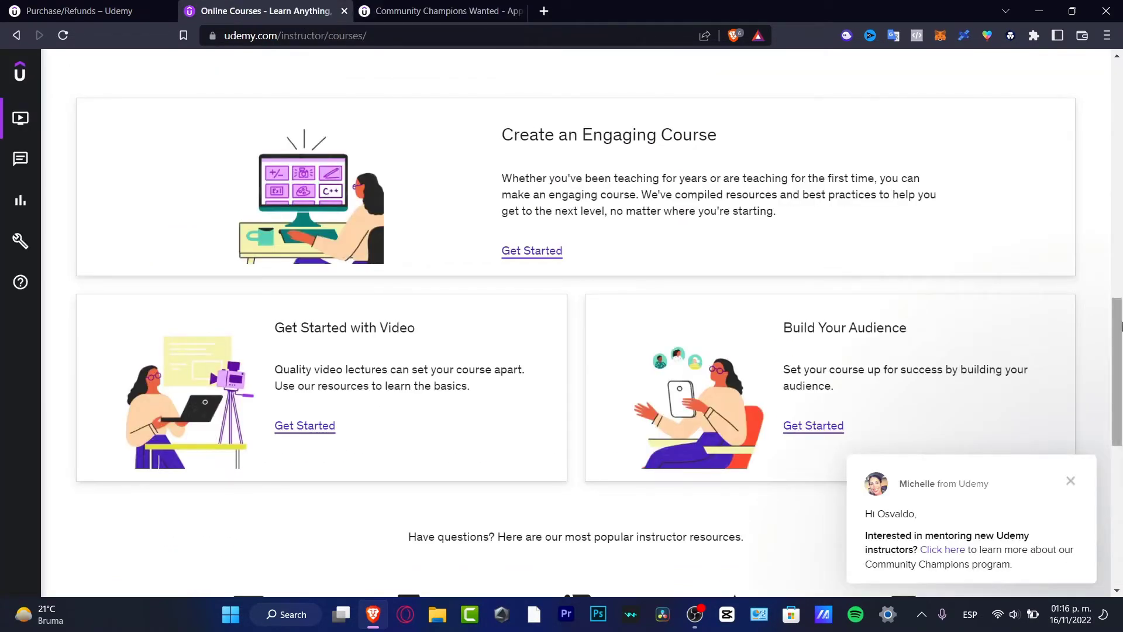
{"action": "left_click", "coordinate": [1071, 479]}
{"action": "scroll", "coordinate": [508, 264], "scroll_direction": "up", "scroll_amount": 4}
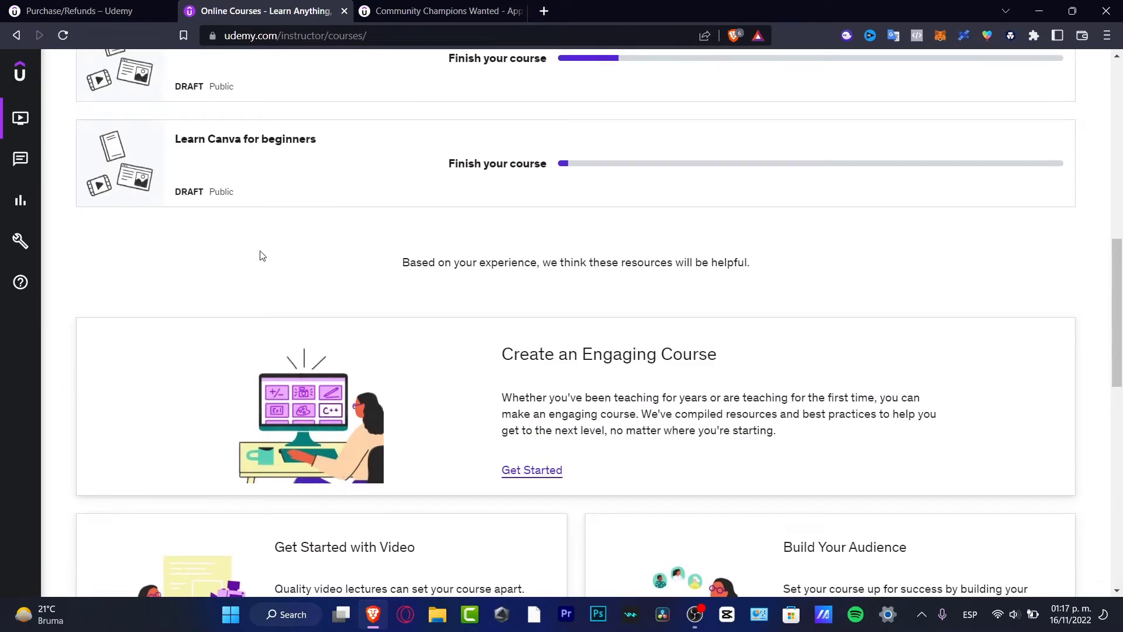
Step: View Performance Overview, Reviews, Course engagement and Traffic & conversion, then the instructor Tools page
{"action": "mouse_move", "coordinate": [20, 117]}
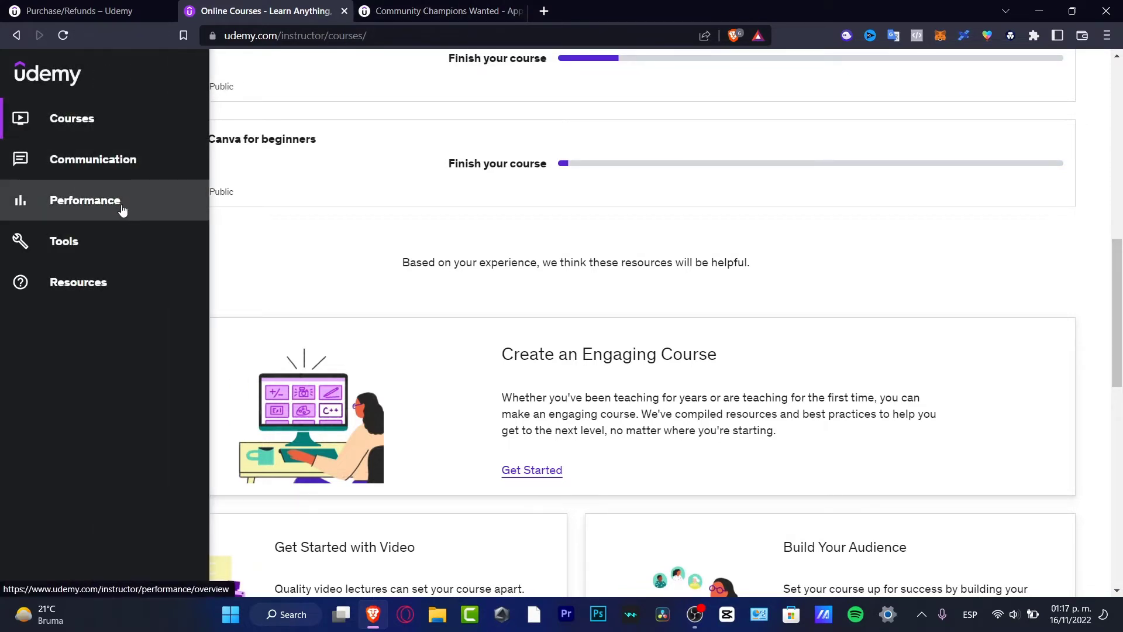
{"action": "left_click", "coordinate": [121, 206]}
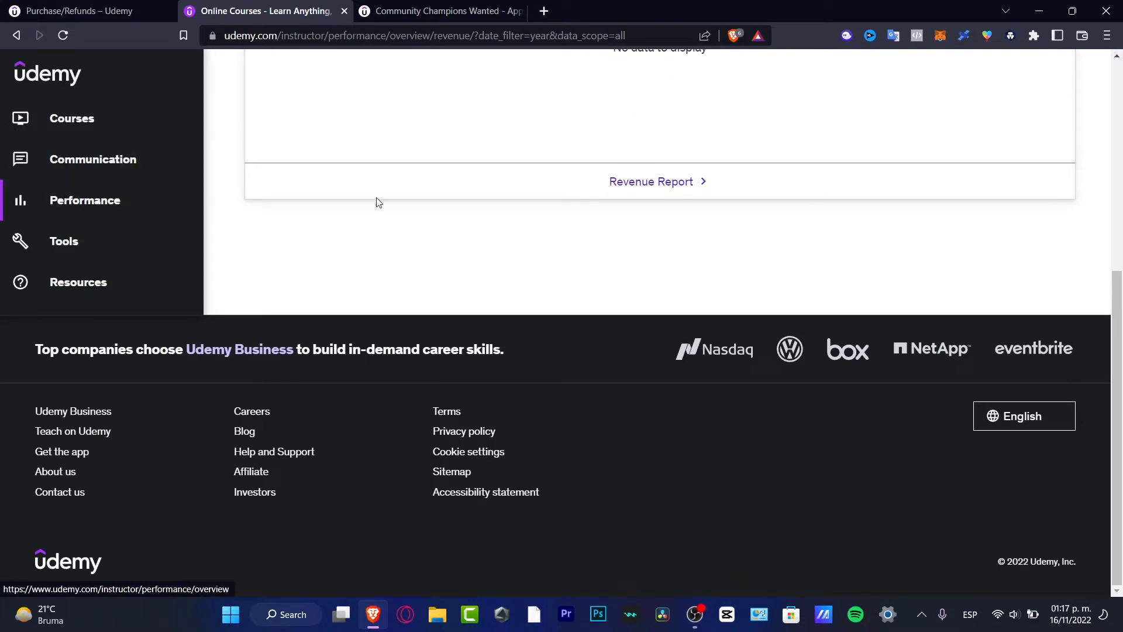
{"action": "scroll", "coordinate": [454, 208], "scroll_direction": "up", "scroll_amount": 3}
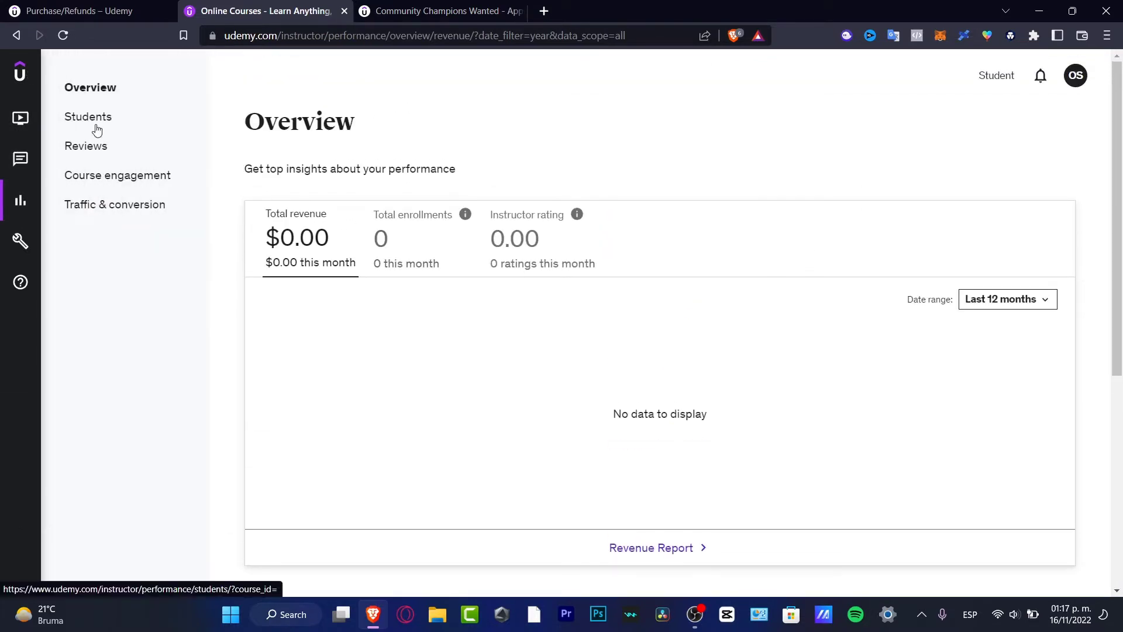
{"action": "left_click", "coordinate": [100, 149]}
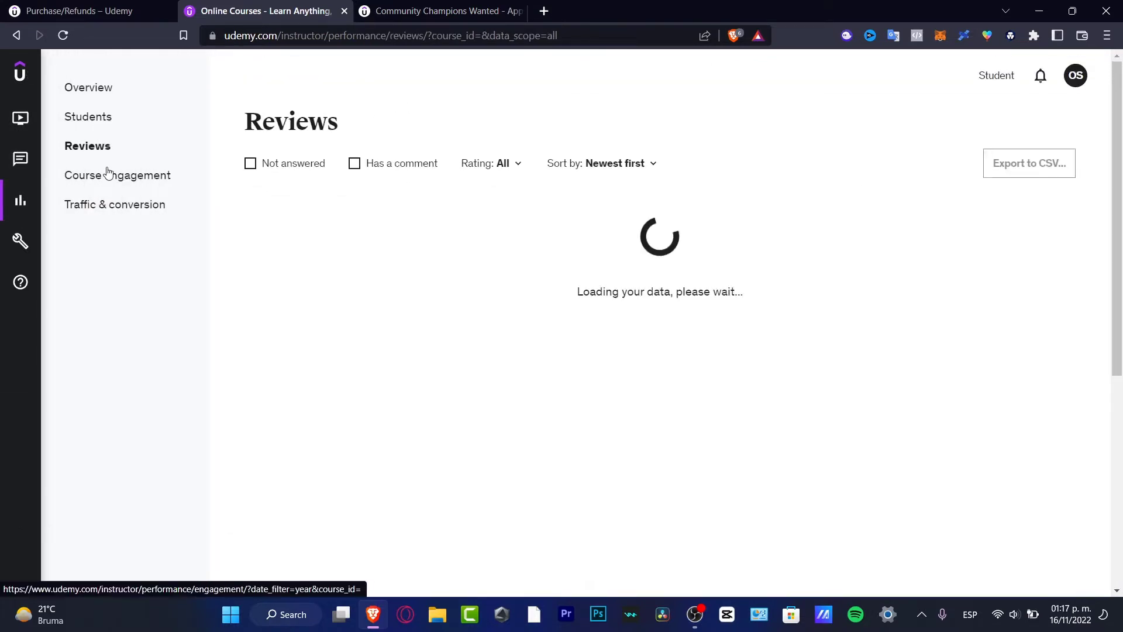
{"action": "left_click", "coordinate": [104, 186]}
{"action": "left_click", "coordinate": [115, 205]}
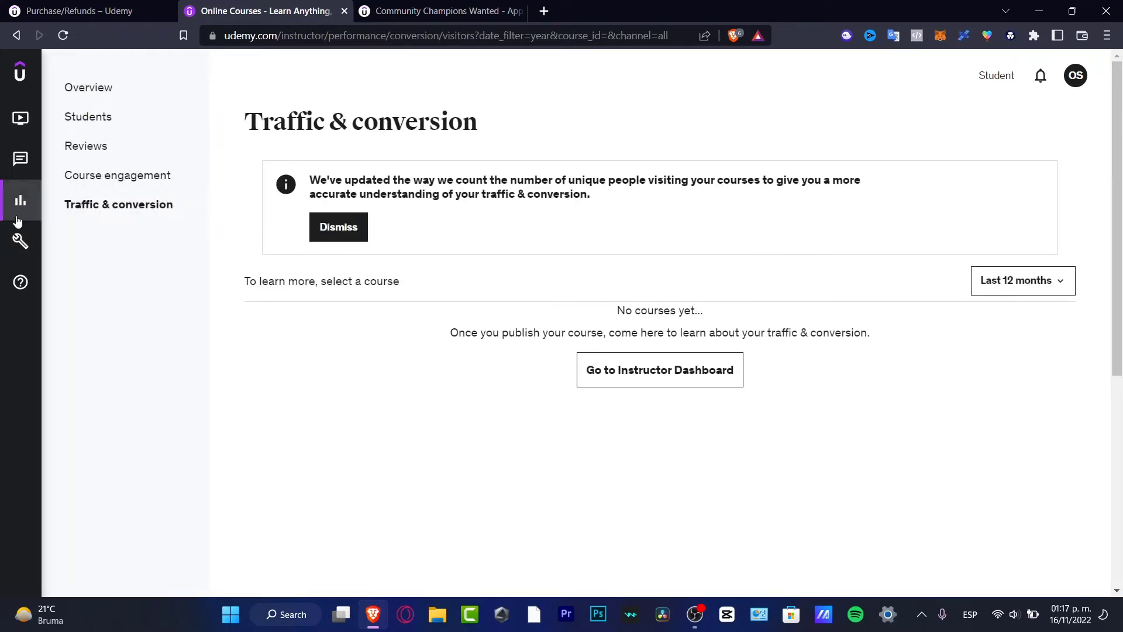
{"action": "left_click", "coordinate": [32, 253]}
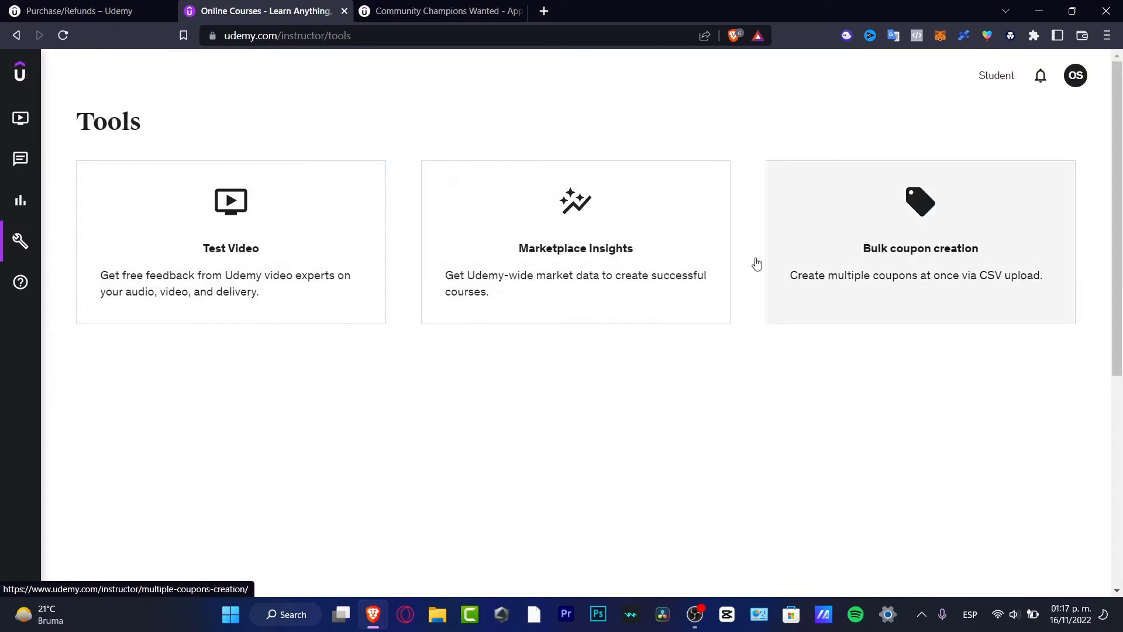
Step: Open instructor Resources, skim the Teaching Center stages, then close the Teaching Center and Community Champions tabs
{"action": "left_click", "coordinate": [36, 280]}
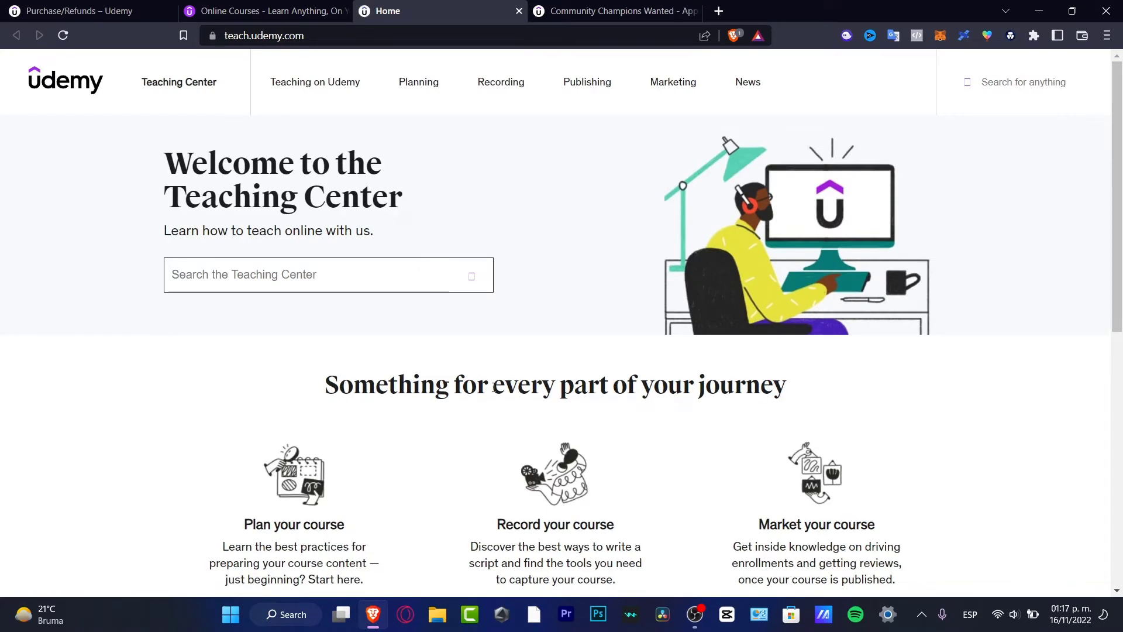
{"action": "scroll", "coordinate": [574, 349], "scroll_direction": "down", "scroll_amount": 4}
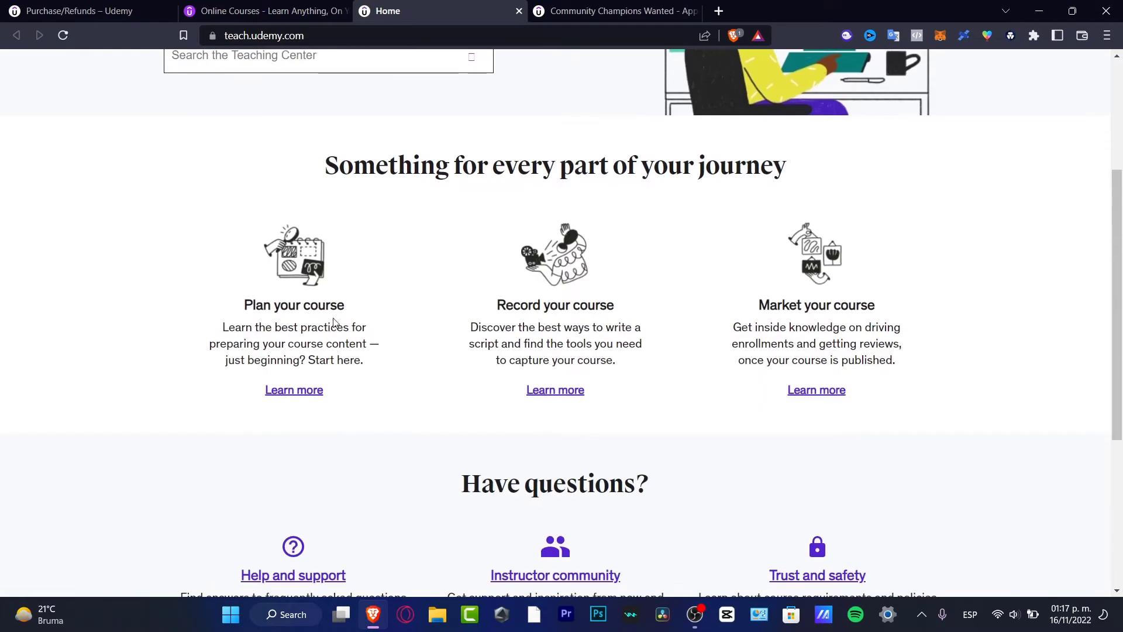
{"action": "left_click_drag", "start_coordinate": [310, 304], "coordinate": [345, 304]}
{"action": "left_click_drag", "start_coordinate": [566, 305], "coordinate": [603, 307]}
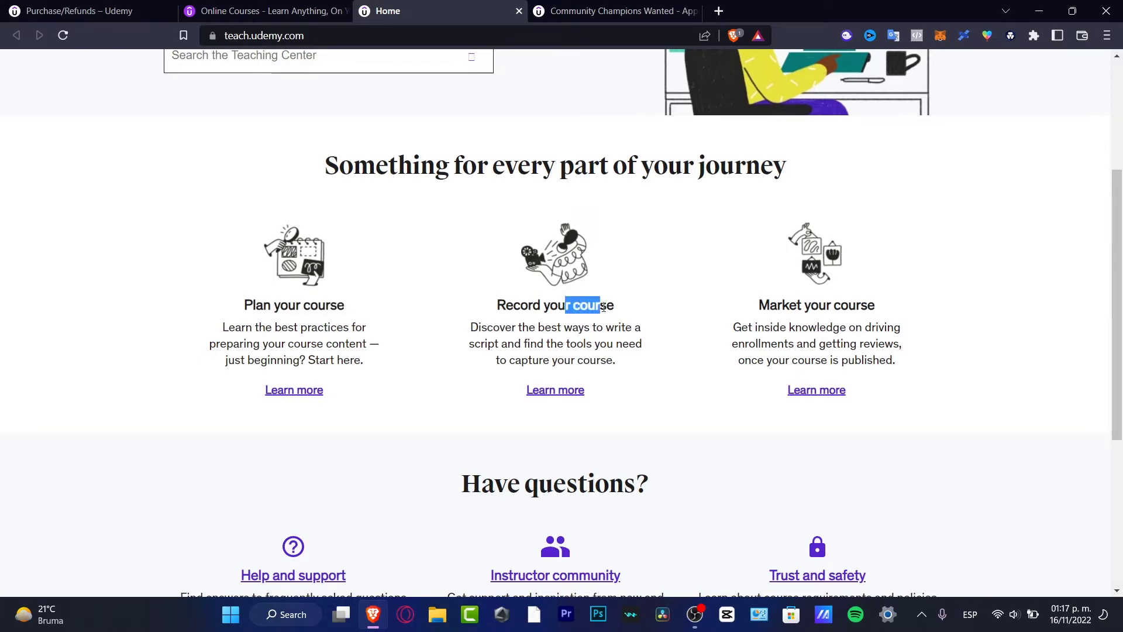
{"action": "left_click_drag", "start_coordinate": [759, 309], "coordinate": [797, 308]}
{"action": "scroll", "coordinate": [802, 313], "scroll_direction": "down", "scroll_amount": 4}
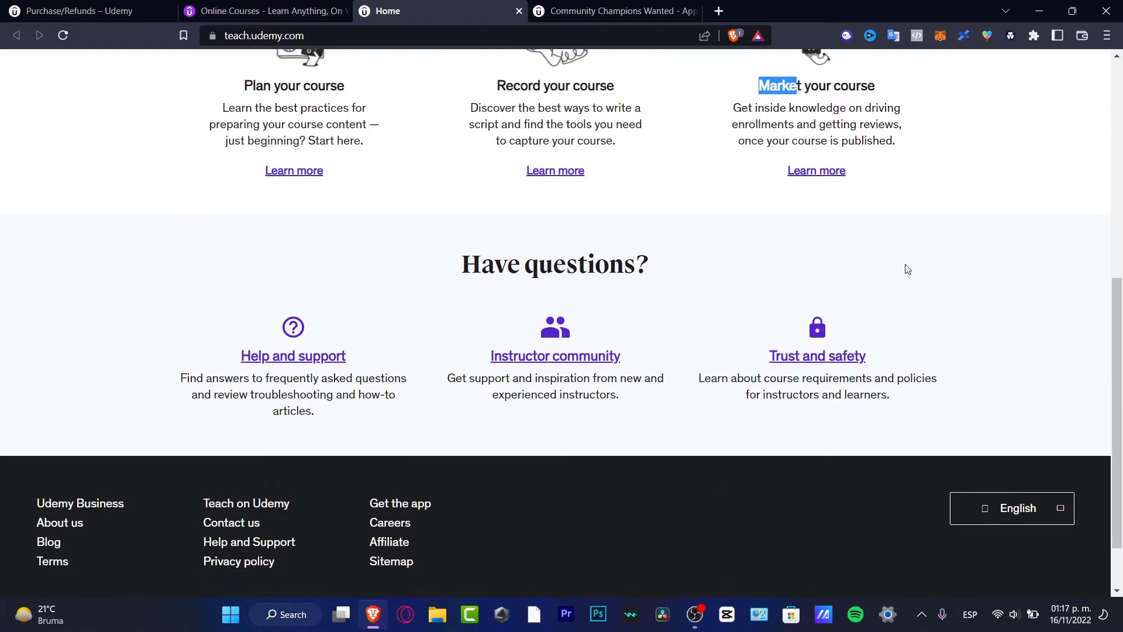
{"action": "scroll", "coordinate": [979, 188], "scroll_direction": "up", "scroll_amount": 8}
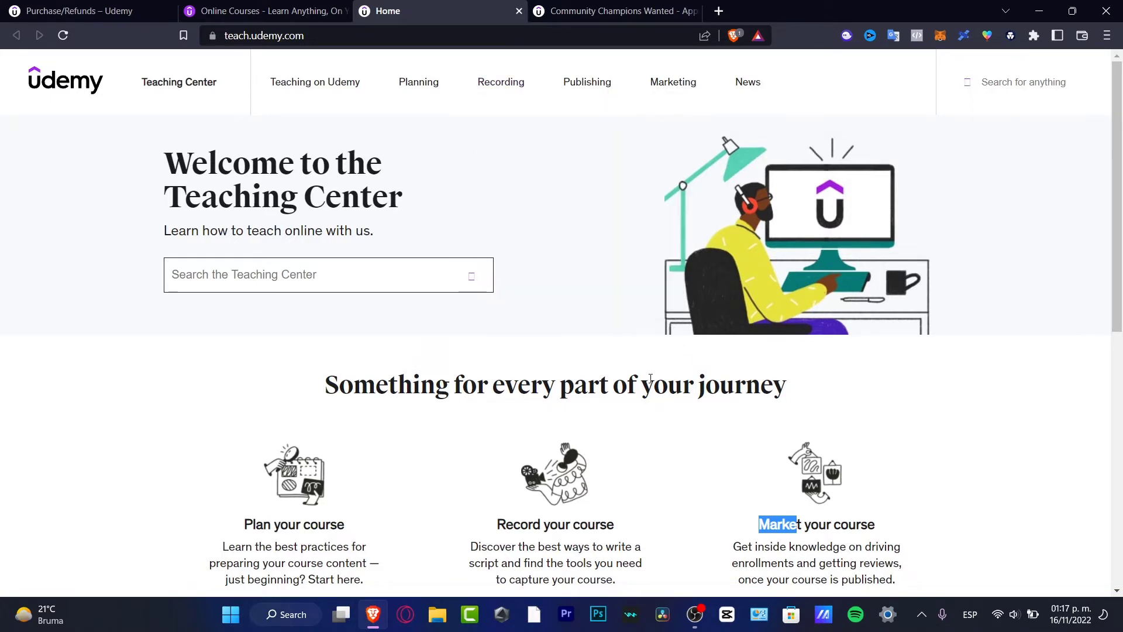
{"action": "left_click", "coordinate": [519, 11]}
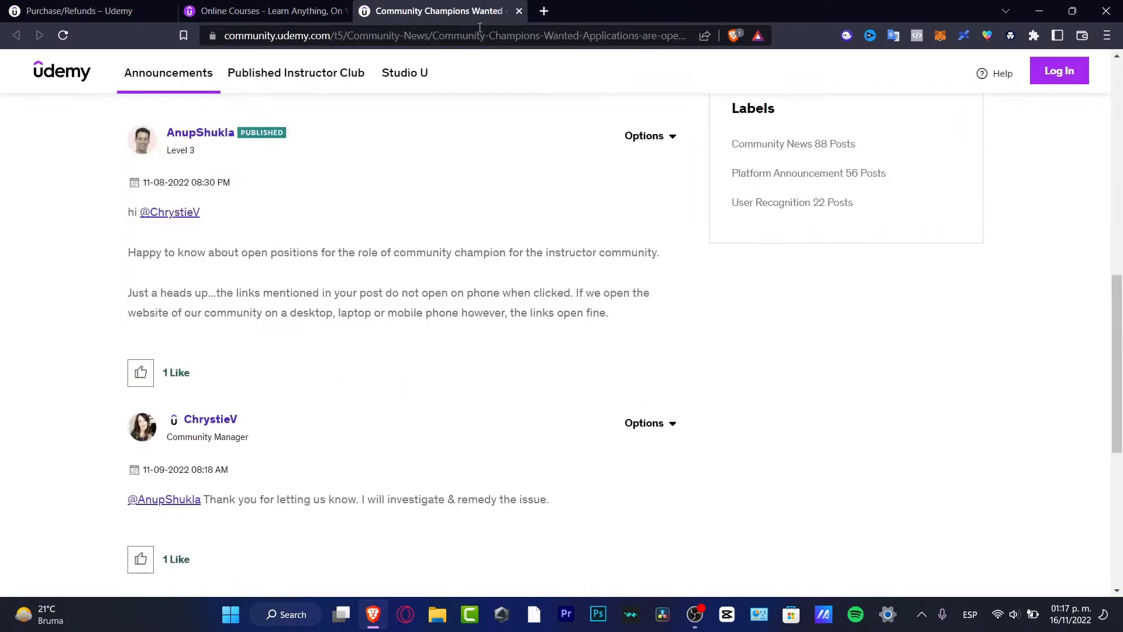
{"action": "left_click", "coordinate": [518, 11]}
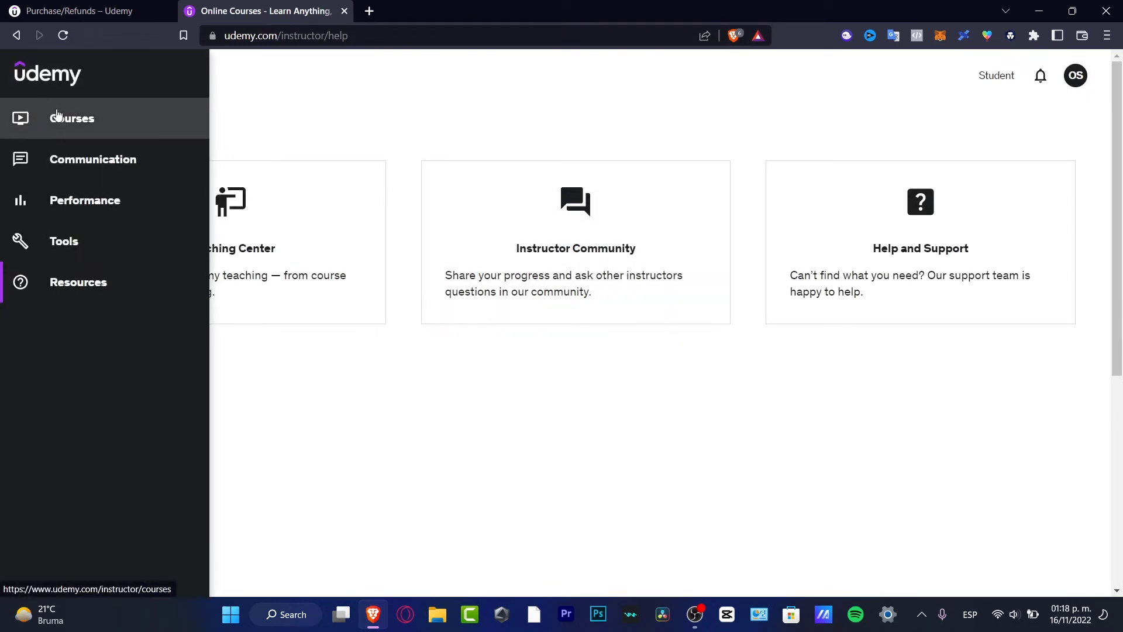
Step: From the Courses list, start a new course, pick the Course type and continue
{"action": "left_click", "coordinate": [55, 117]}
{"action": "scroll", "coordinate": [809, 217], "scroll_direction": "down", "scroll_amount": 3}
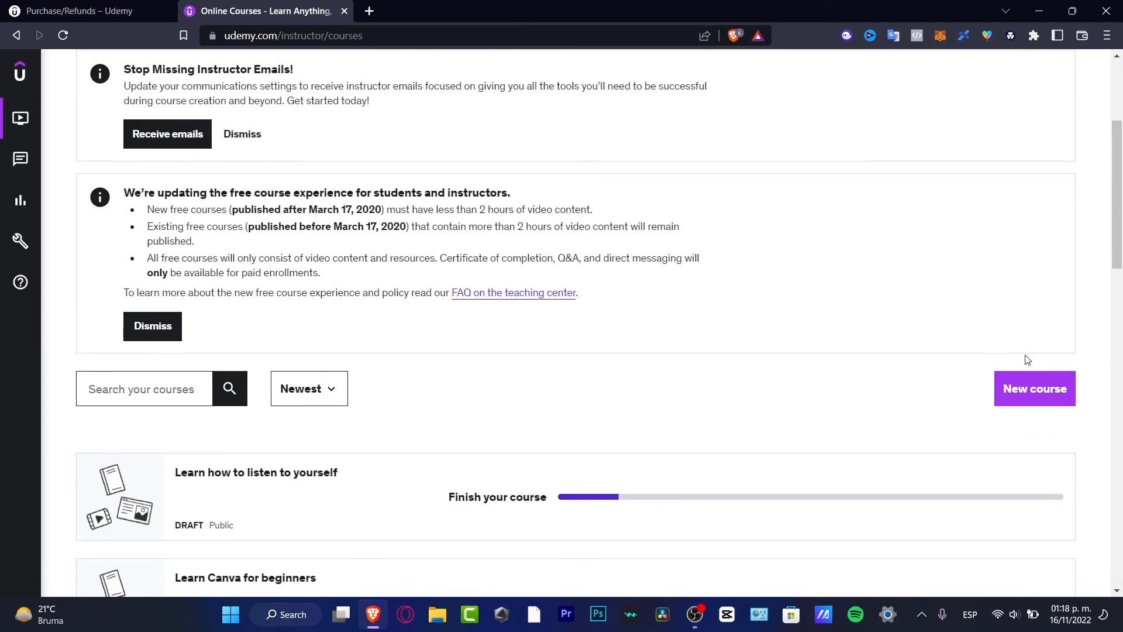
{"action": "left_click", "coordinate": [1034, 393]}
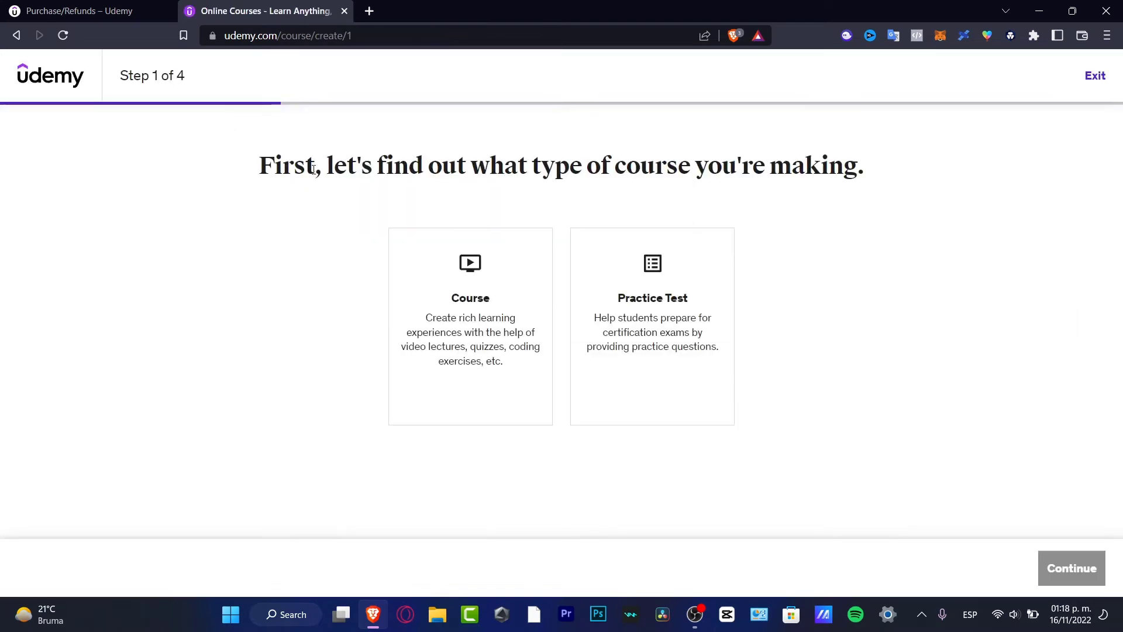
{"action": "left_click_drag", "start_coordinate": [311, 167], "coordinate": [274, 167]}
{"action": "left_click_drag", "start_coordinate": [357, 167], "coordinate": [865, 165]}
{"action": "left_click", "coordinate": [879, 184]}
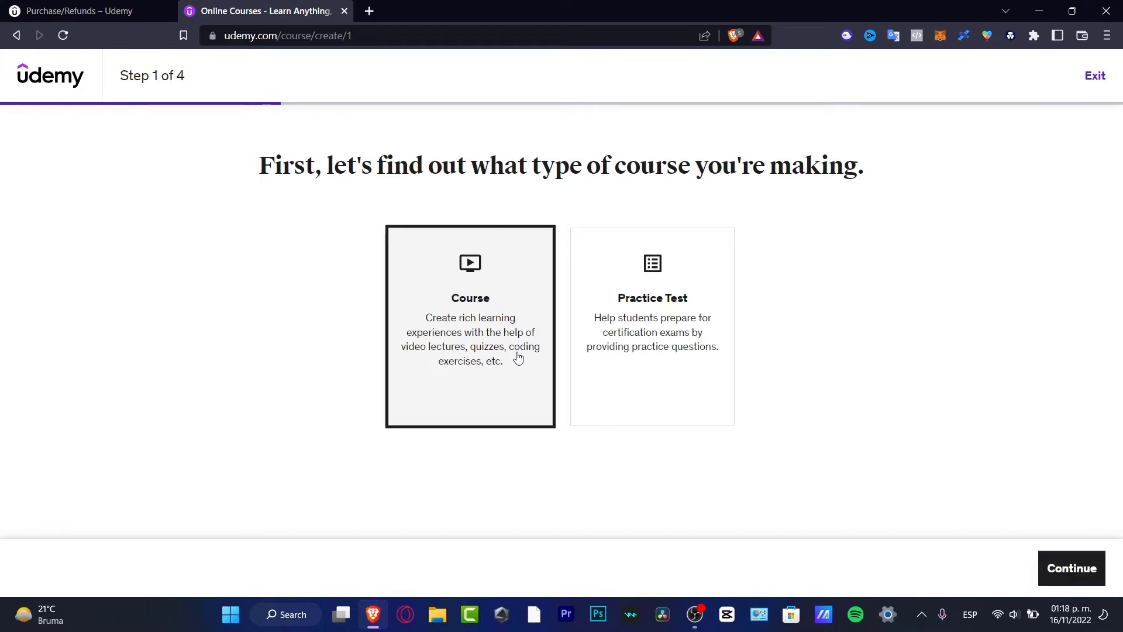
{"action": "left_click", "coordinate": [519, 358]}
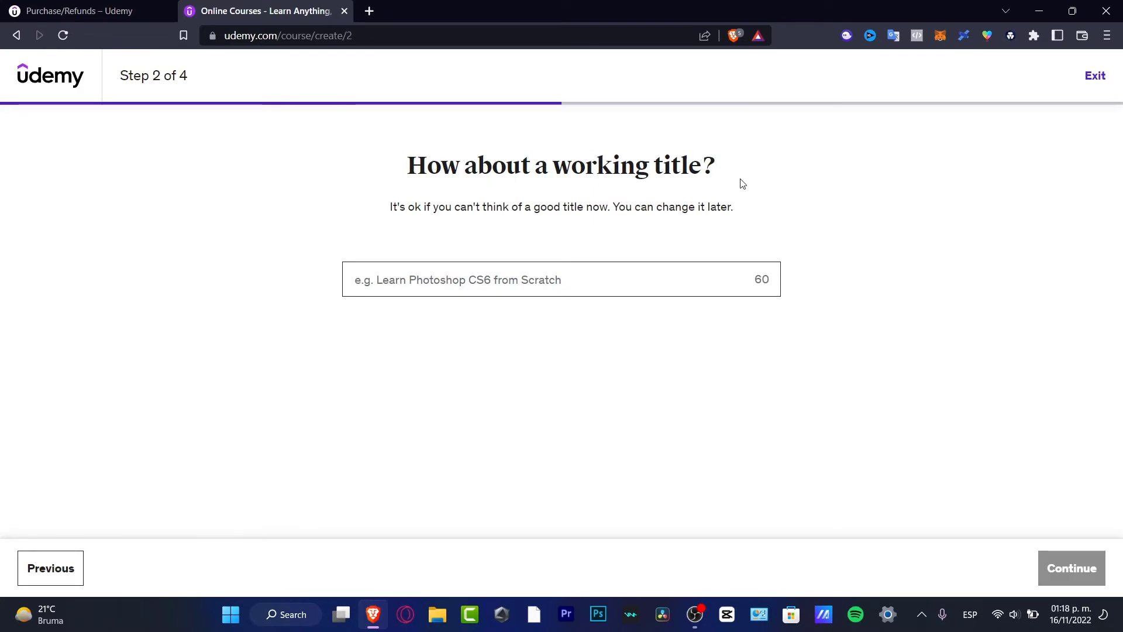
Step: Replace the typed 'Learn to make' with the working title DIY Music Video 101 and continue
{"action": "left_click", "coordinate": [502, 271]}
{"action": "type", "text": "Learn to make"}
{"action": "key", "text": "ctrl+a"}
{"action": "type", "text": "DIY Music Video 101"}
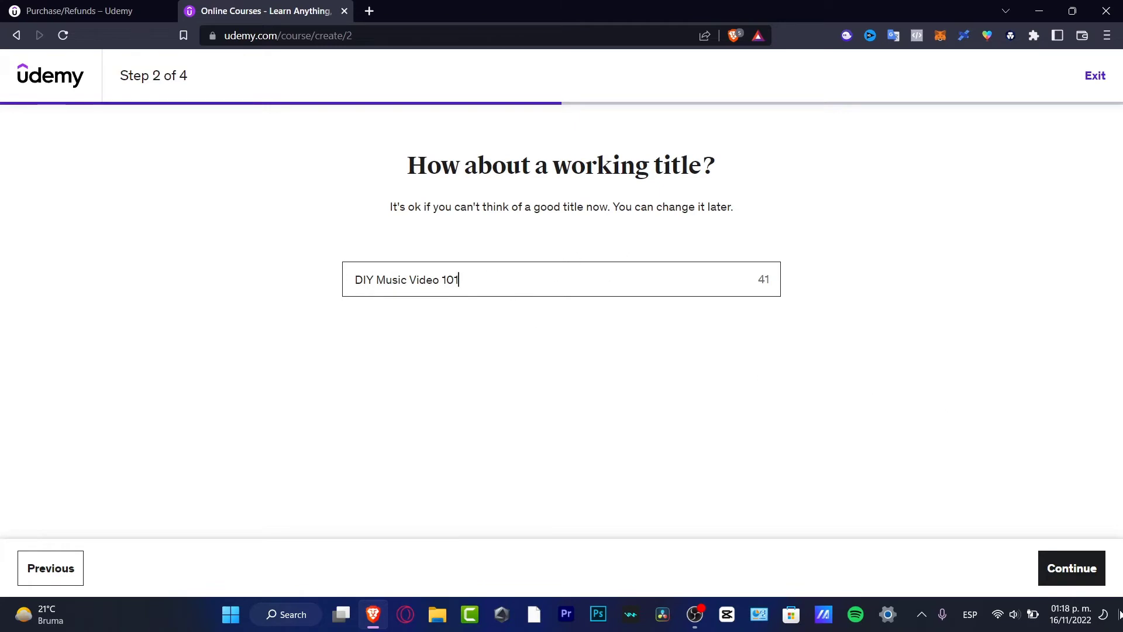
{"action": "left_click", "coordinate": [1074, 574]}
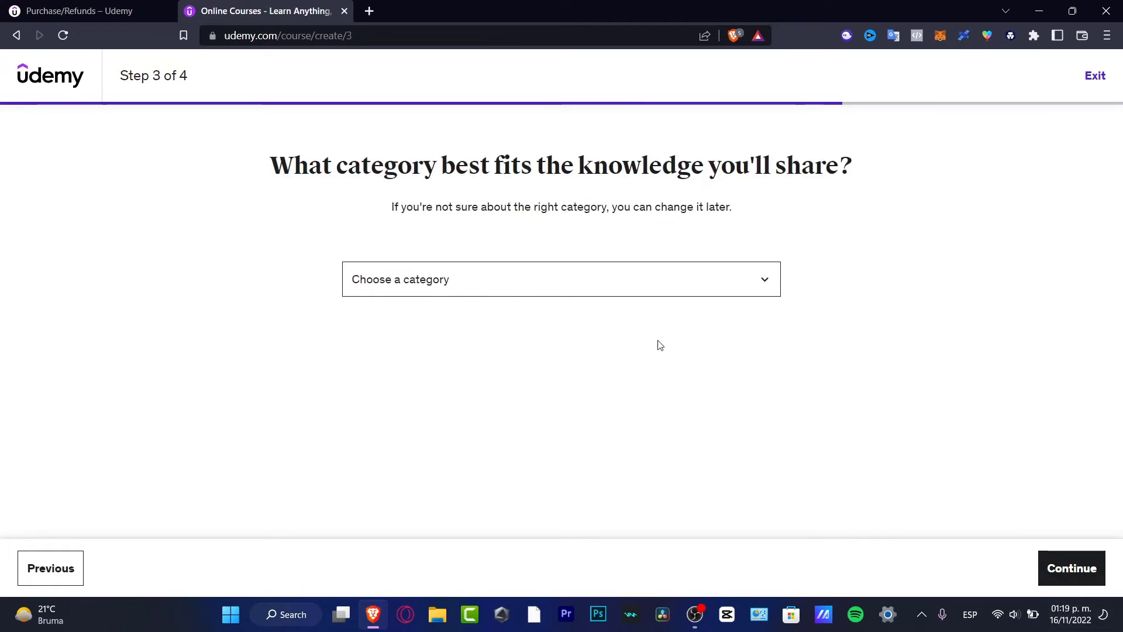
Step: Set the course category to Photography & Video, changing it from an initial Music choice
{"action": "left_click_drag", "start_coordinate": [438, 169], "coordinate": [890, 172]}
{"action": "left_click", "coordinate": [422, 295]}
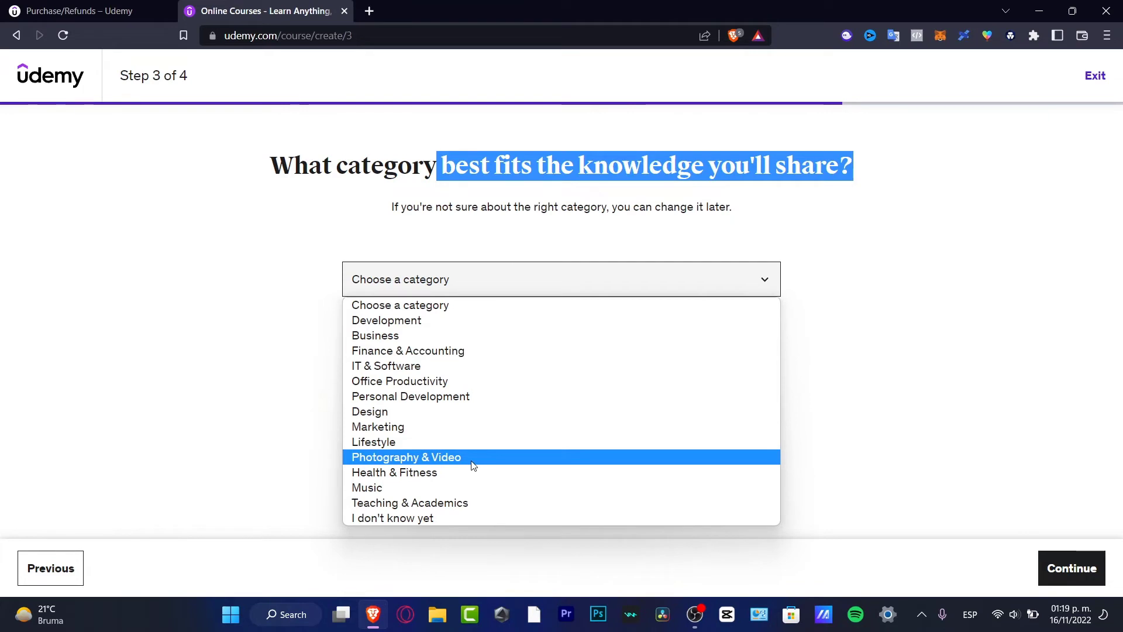
{"action": "left_click", "coordinate": [439, 485]}
{"action": "left_click", "coordinate": [401, 293]}
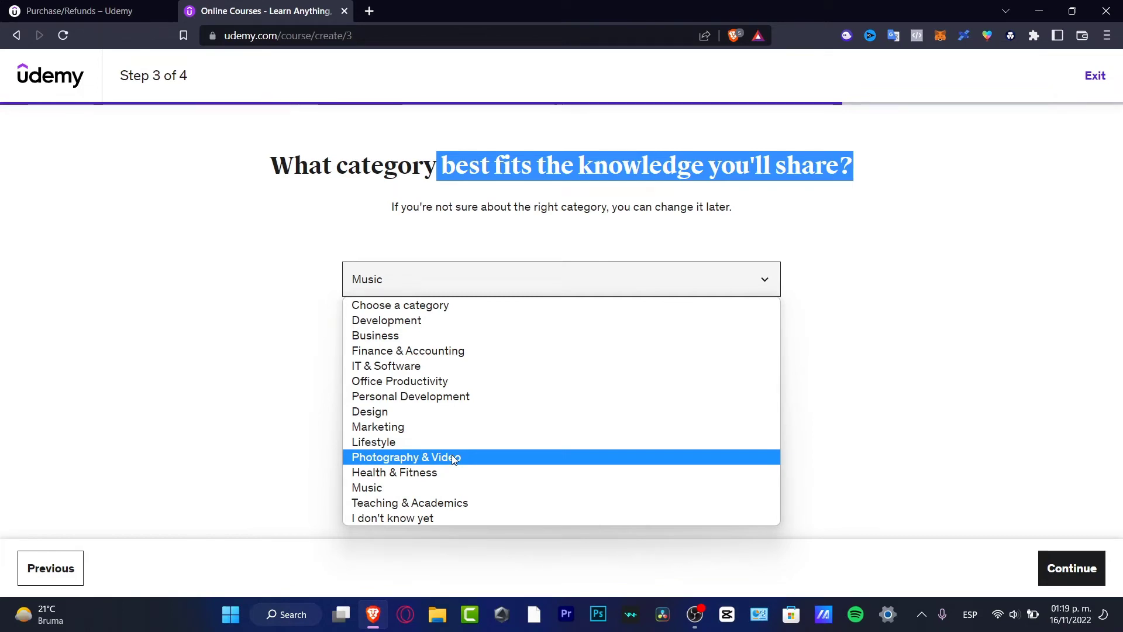
{"action": "left_click", "coordinate": [454, 459]}
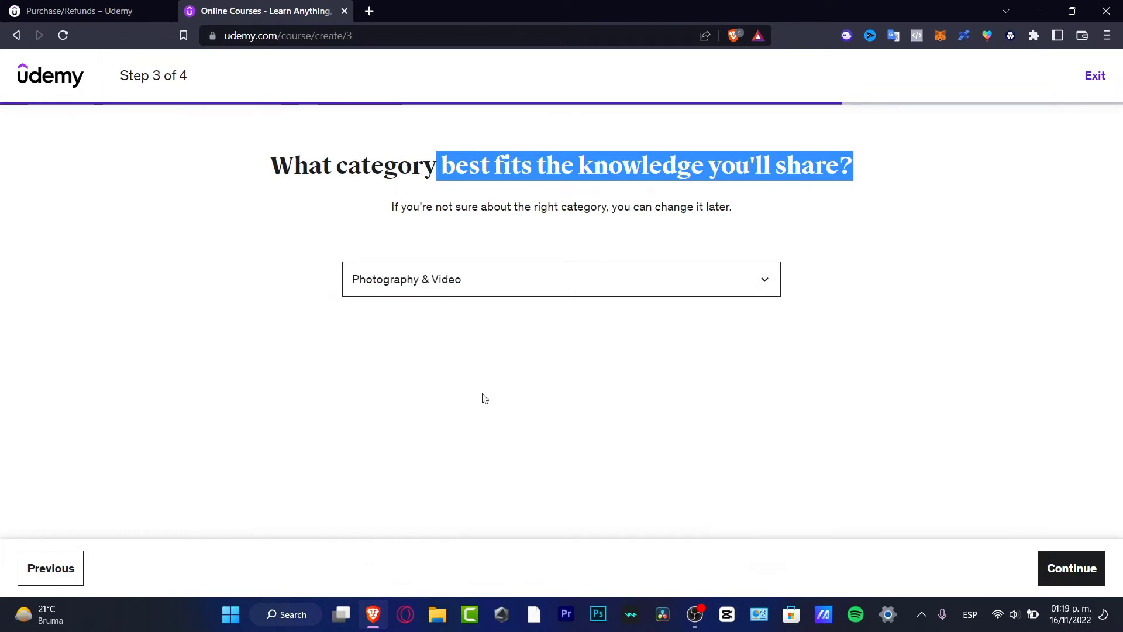
Step: Advance to setup step 4 and answer the weekly time question with 'I haven't yet decided if I have time'
{"action": "left_click", "coordinate": [1080, 578]}
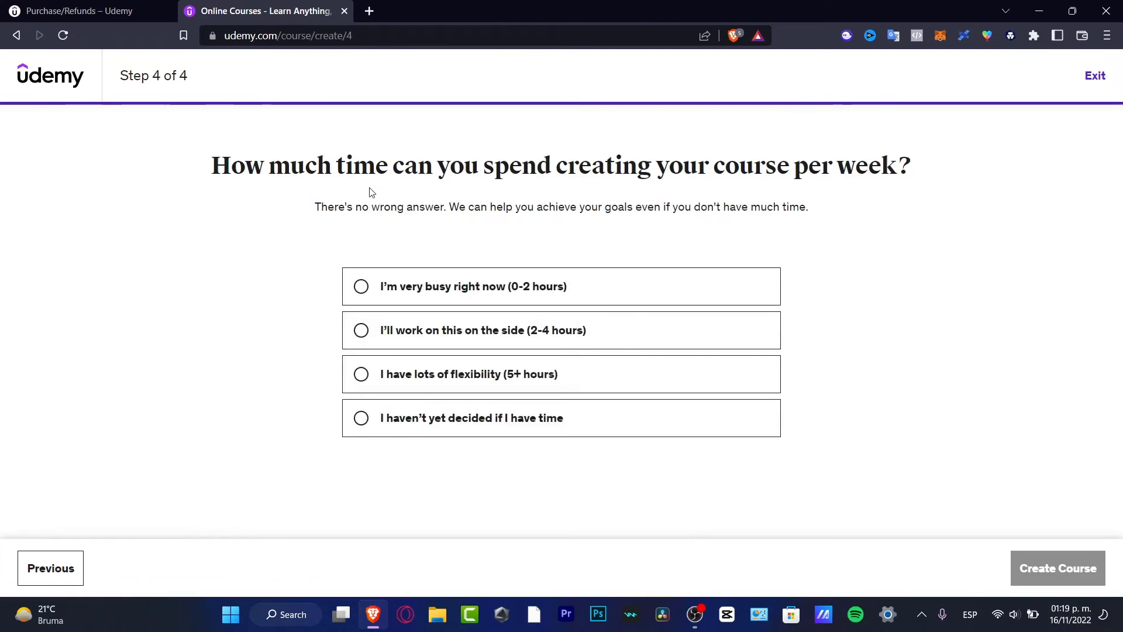
{"action": "left_click_drag", "start_coordinate": [353, 167], "coordinate": [928, 166]}
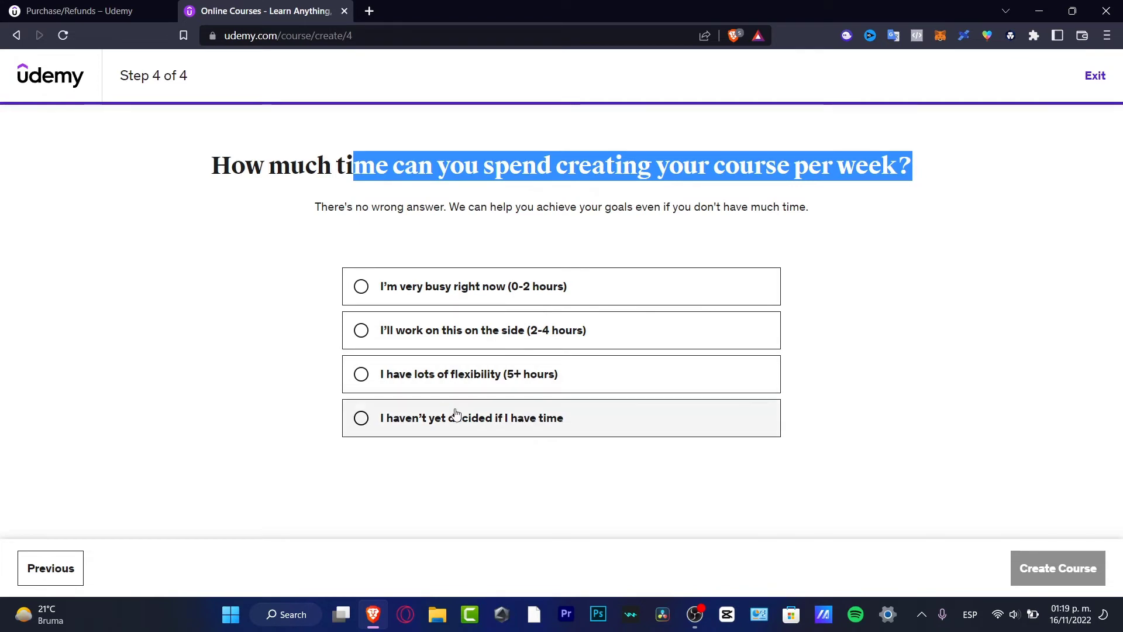
{"action": "left_click", "coordinate": [519, 418]}
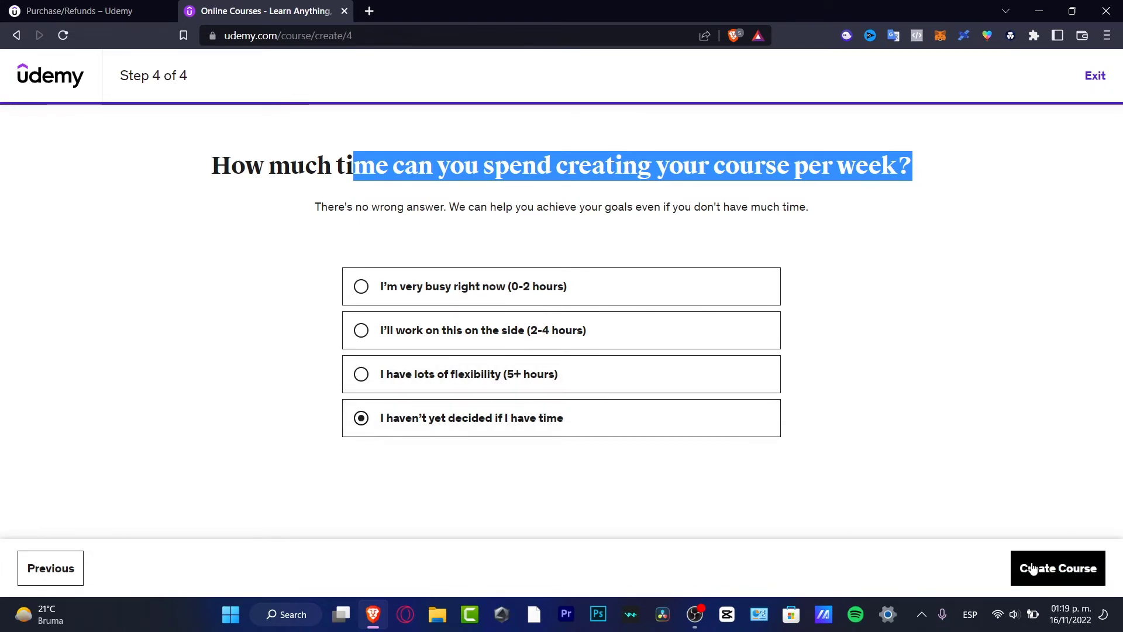
{"action": "left_click", "coordinate": [1089, 570]}
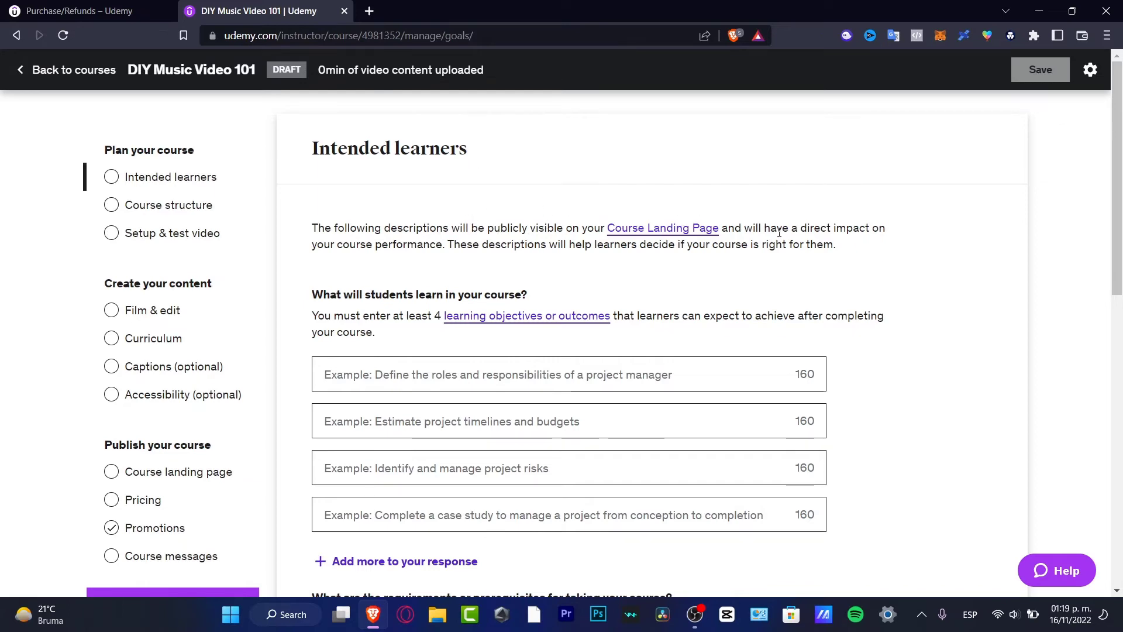
{"action": "scroll", "coordinate": [700, 255], "scroll_direction": "down", "scroll_amount": 5}
{"action": "scroll", "coordinate": [1120, 210], "scroll_direction": "up", "scroll_amount": 5}
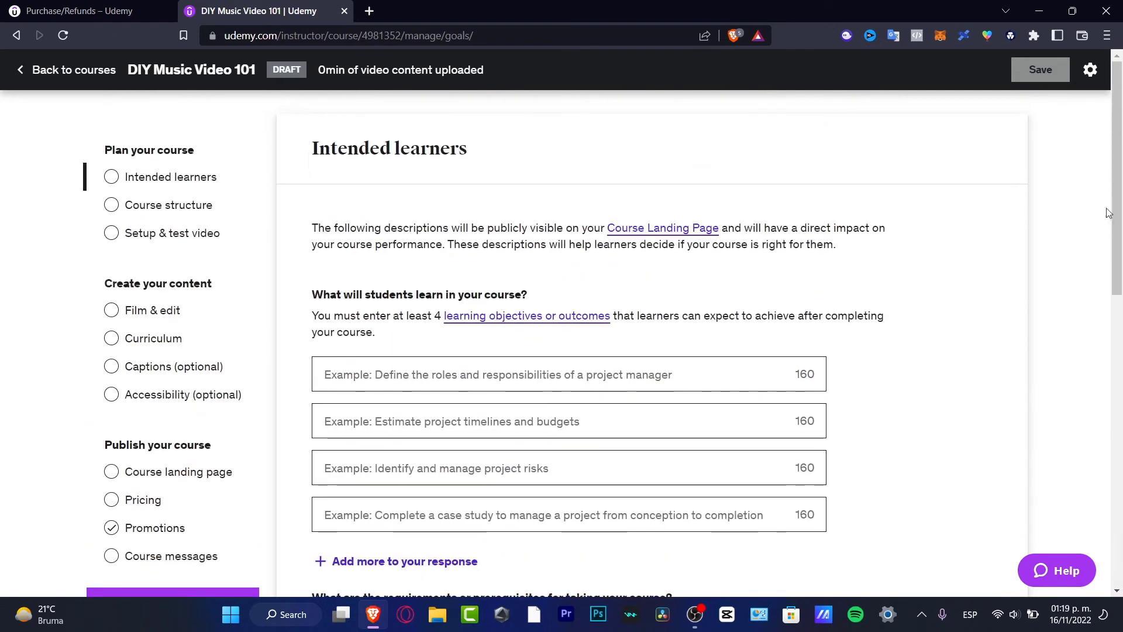
{"action": "scroll", "coordinate": [881, 246], "scroll_direction": "down", "scroll_amount": 1}
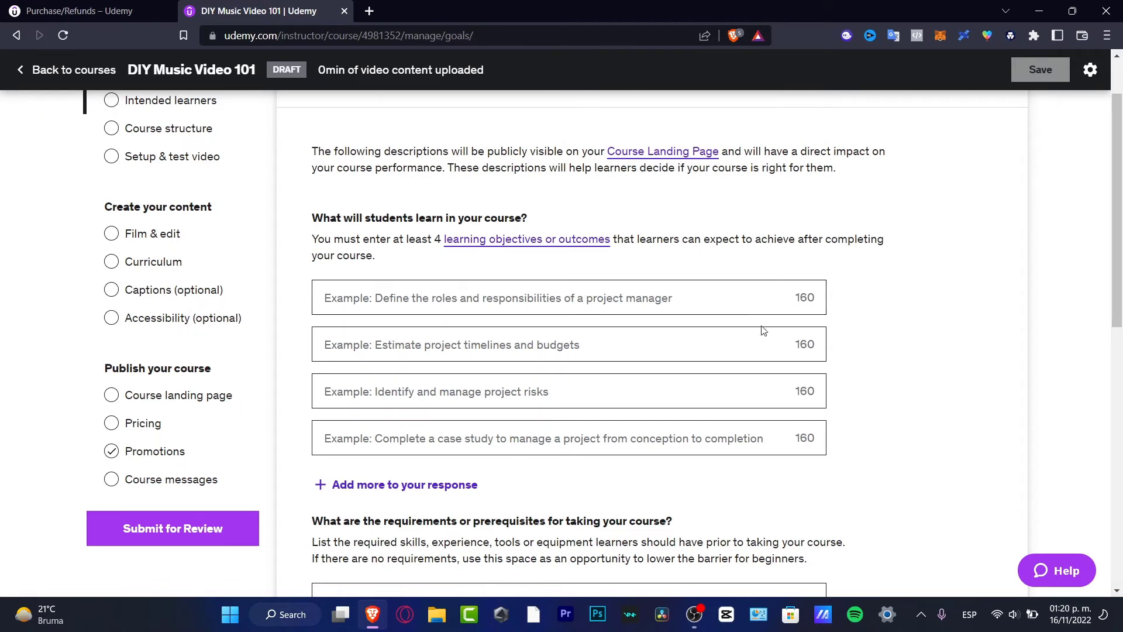
Step: Enter the first learning objective 'Define what kind of music video you actually want to create'
{"action": "left_click", "coordinate": [628, 308]}
{"action": "type", "text": "Defin"}
{"action": "type", "text": "e"}
{"action": "key", "text": "BackSpace"}
{"action": "key", "text": "BackSpace"}
{"action": "key", "text": "BackSpace"}
{"action": "key", "text": "BackSpace"}
{"action": "key", "text": "BackSpace"}
{"action": "key", "text": "BackSpace"}
{"action": "type", "text": "De"}
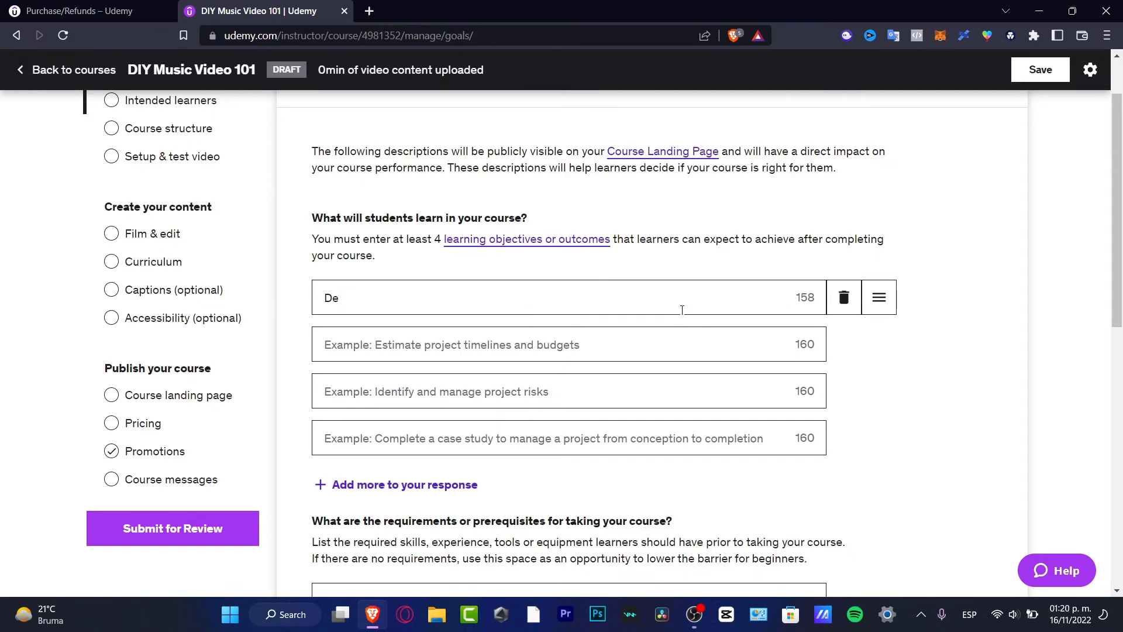
{"action": "type", "text": "fine what kind of music video "}
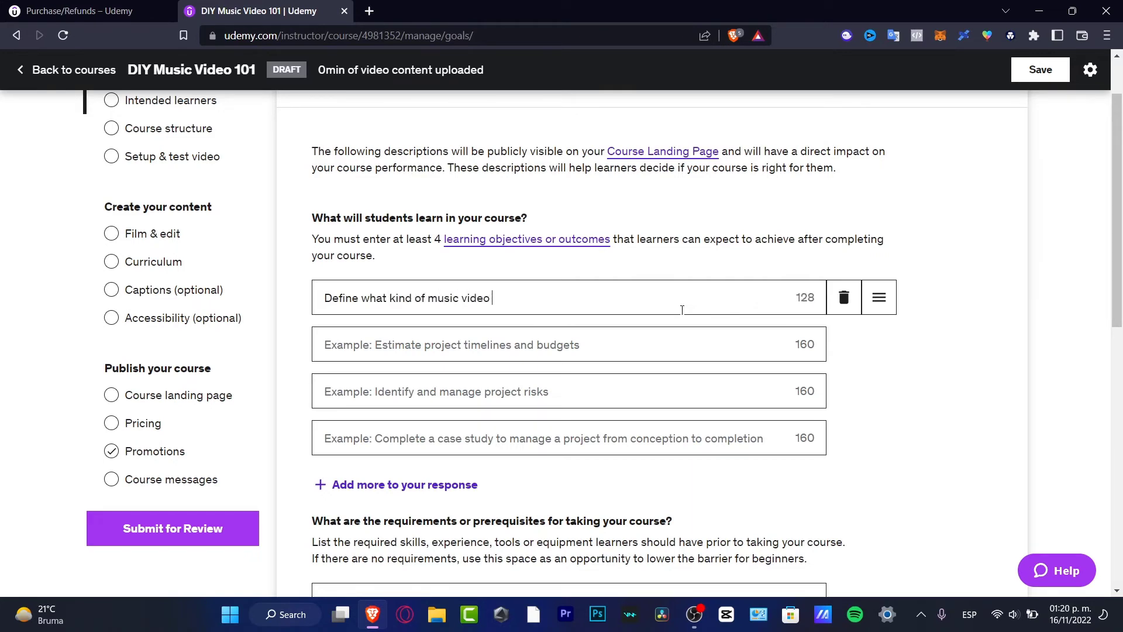
{"action": "type", "text": "you actually want to create."}
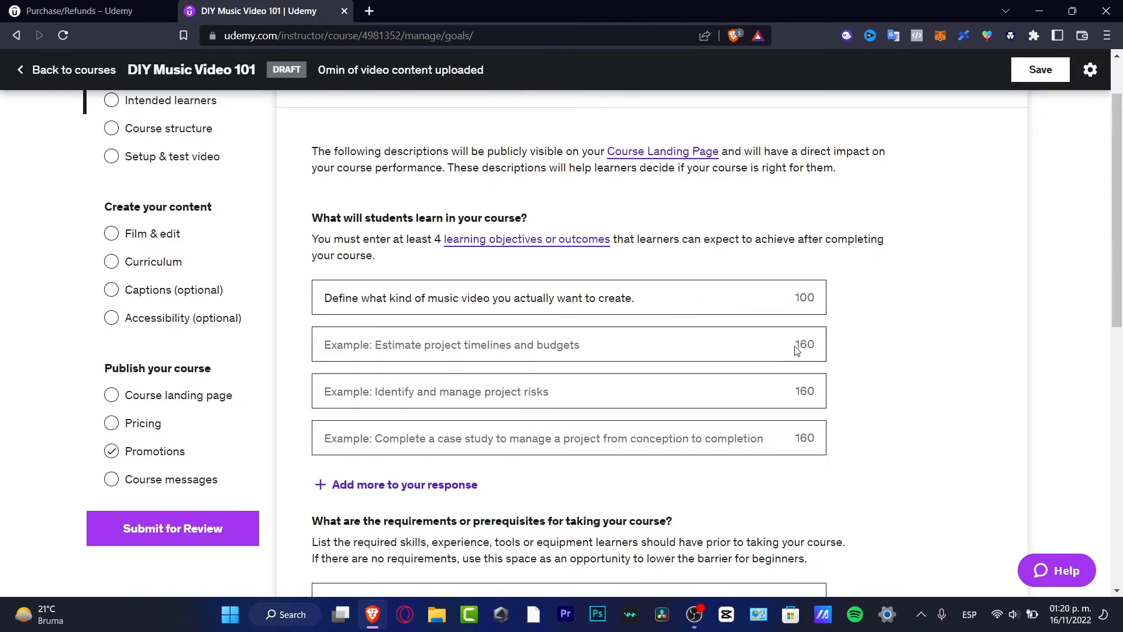
Step: Add the requirement that learners have a musical project as a solo artist, band or collab
{"action": "left_click", "coordinate": [718, 345]}
{"action": "scroll", "coordinate": [450, 280], "scroll_direction": "down", "scroll_amount": 4}
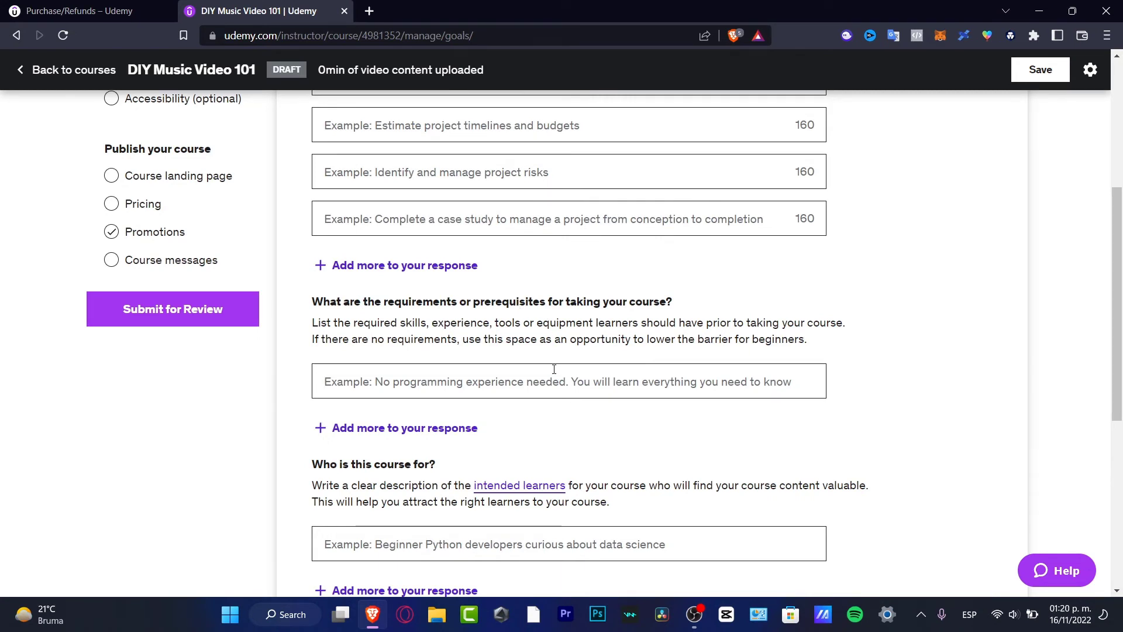
{"action": "type", "text": "You need to m"}
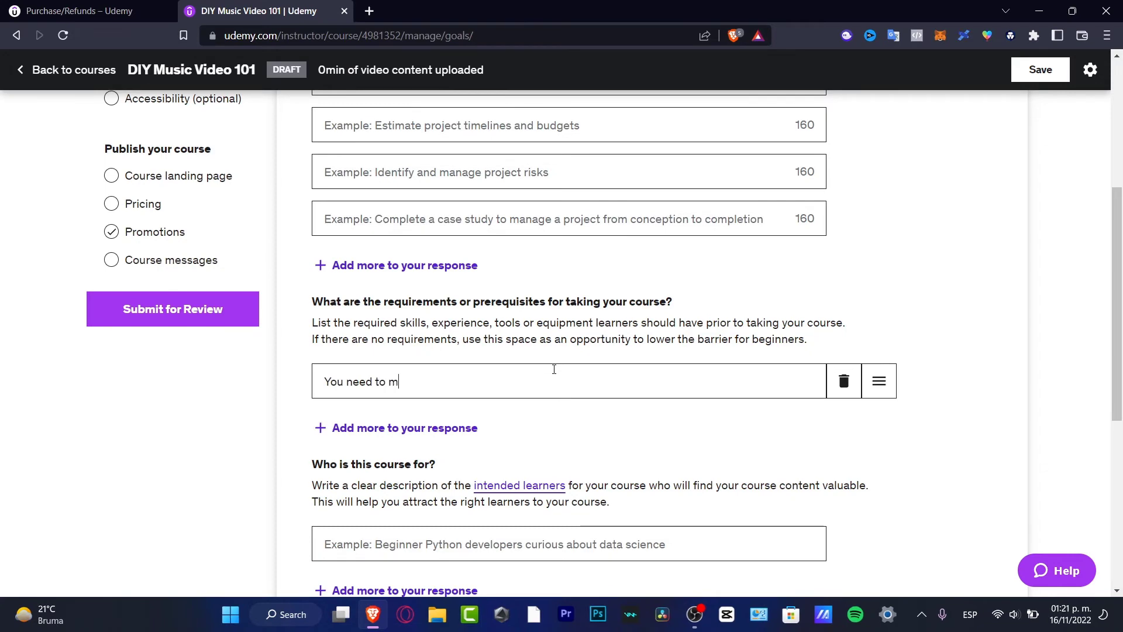
{"action": "key", "text": "BackSpace"}
{"action": "type", "text": "have a music porjec"}
{"action": "key", "text": "BackSpace"}
{"action": "key", "text": "BackSpace"}
{"action": "key", "text": "BackSpace"}
{"action": "key", "text": "BackSpace"}
{"action": "key", "text": "BackSpace"}
{"action": "key", "text": "BackSpace"}
{"action": "key", "text": "BackSpace"}
{"action": "type", "text": "al project like as a solo artist, band or collab."}
Step: Describe the audience as beginners and independent artists willing to work with their available tools
{"action": "scroll", "coordinate": [574, 324], "scroll_direction": "down", "scroll_amount": 3}
{"action": "left_click", "coordinate": [574, 323]}
{"action": "type", "text": "Beginners and Independent Artist who are willing to "}
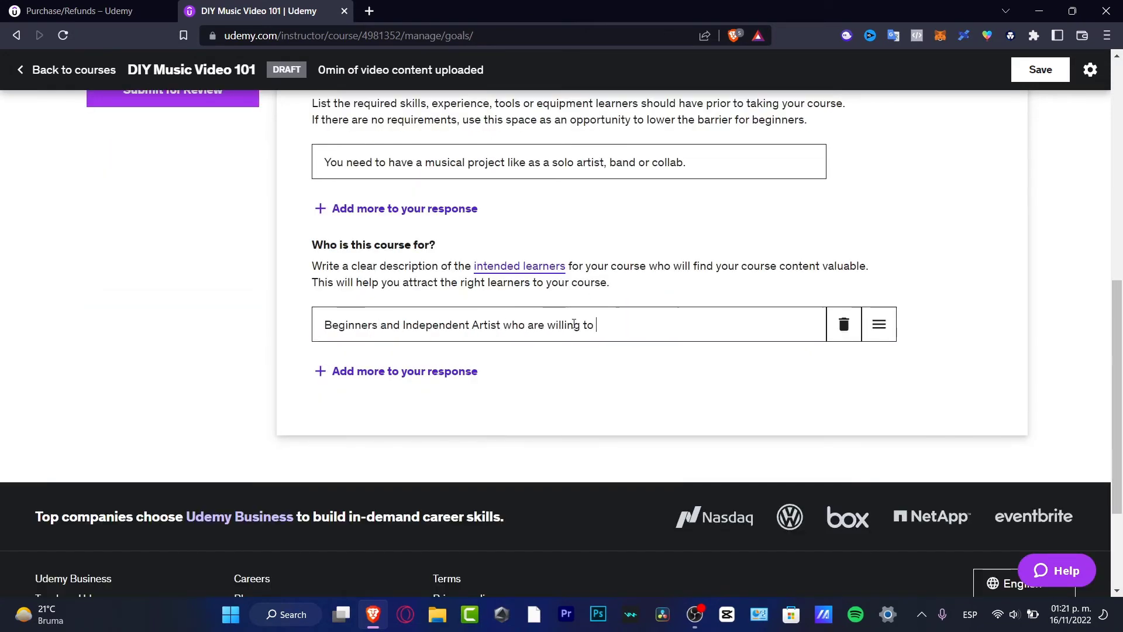
{"action": "type", "text": "work with the tools they have available and not by spending or investing money that they don't have."}
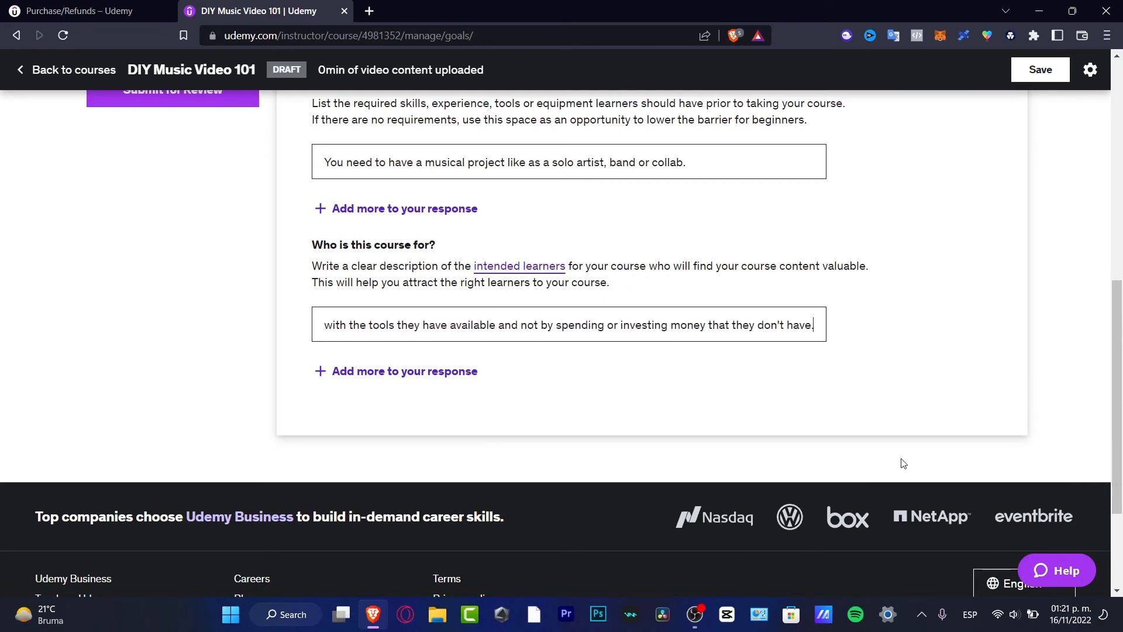
{"action": "scroll", "coordinate": [903, 463], "scroll_direction": "up", "scroll_amount": 15}
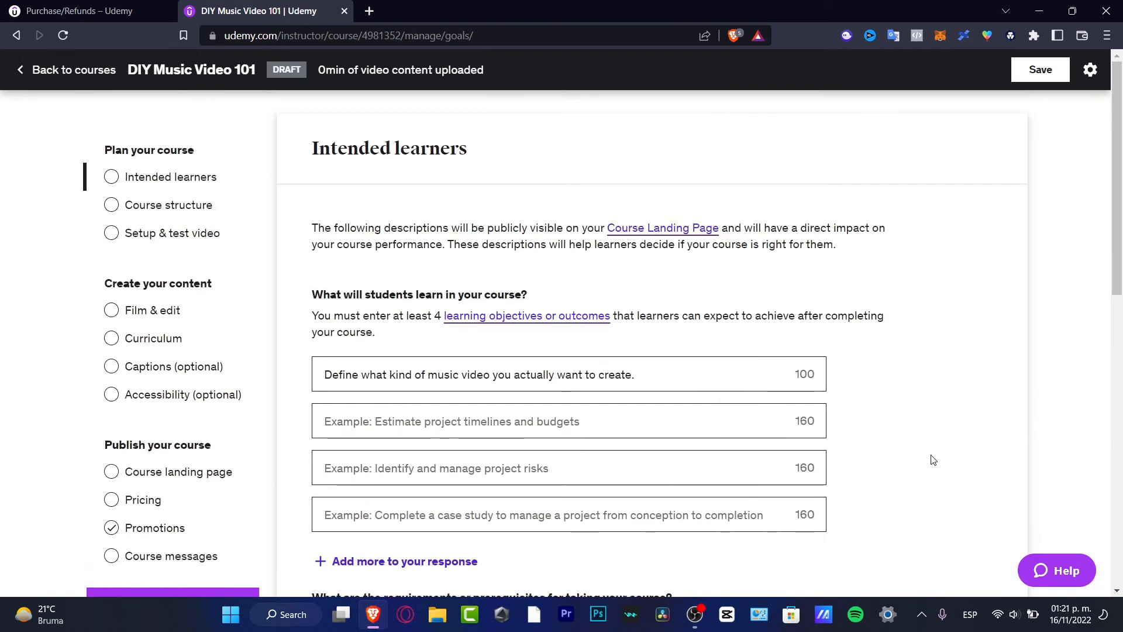
Step: Attempt to save the intended learners answers and dismiss the changes-not-saved warning
{"action": "left_click", "coordinate": [1047, 71]}
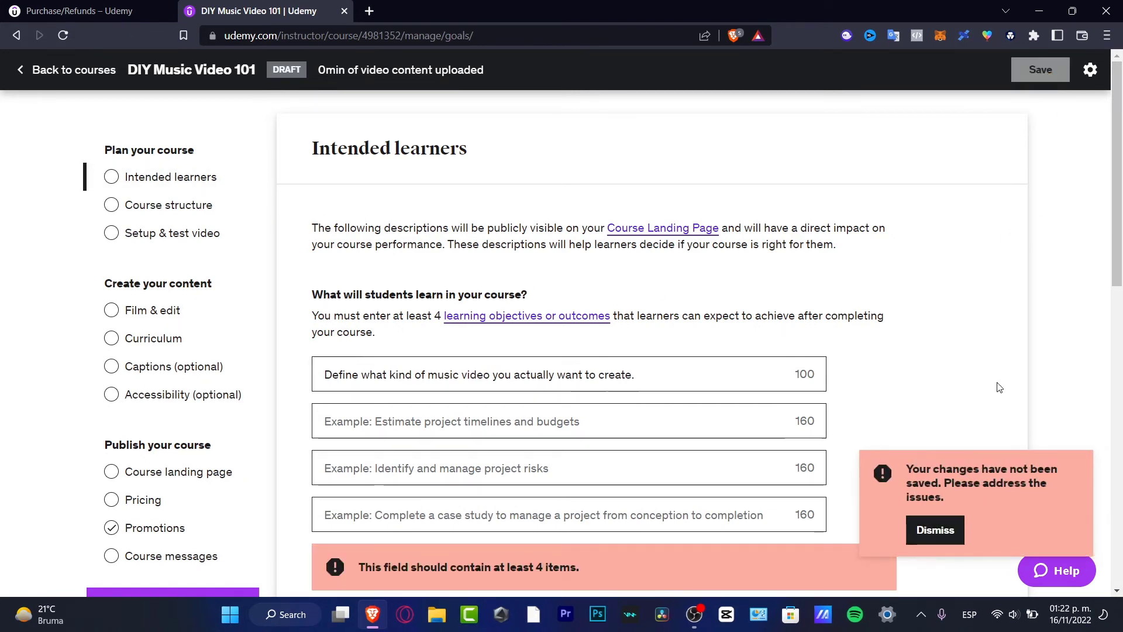
{"action": "left_click", "coordinate": [943, 538]}
{"action": "scroll", "coordinate": [797, 508], "scroll_direction": "down", "scroll_amount": 4}
{"action": "scroll", "coordinate": [797, 508], "scroll_direction": "up", "scroll_amount": 4}
Step: Visit the Course structure page, then move on to the Setup & test video page
{"action": "left_click", "coordinate": [200, 206]}
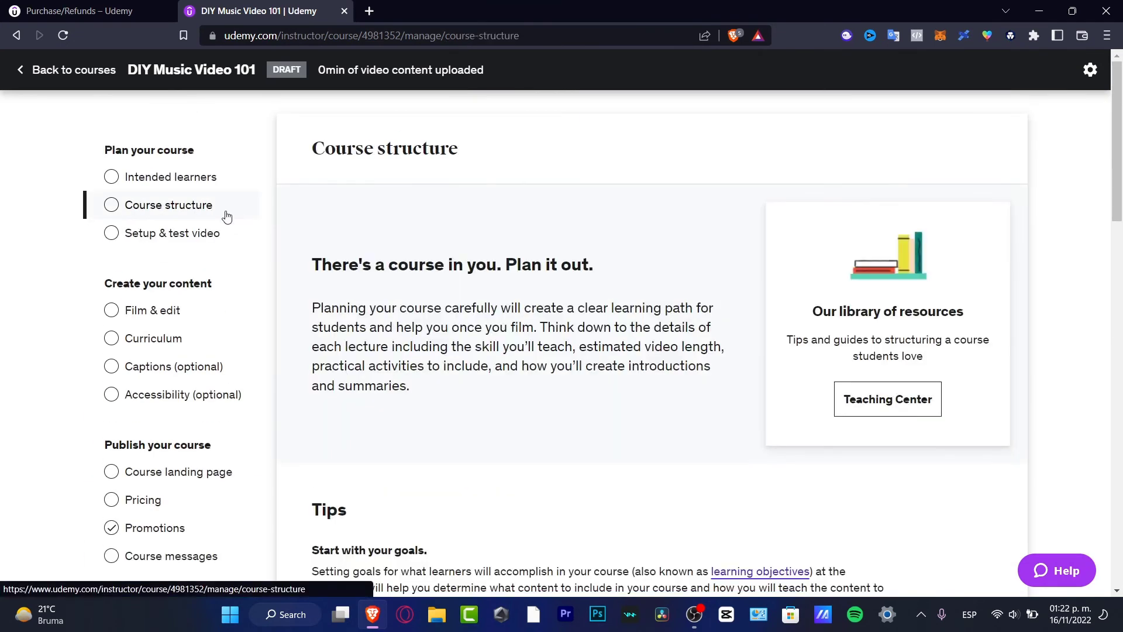
{"action": "left_click", "coordinate": [214, 177]}
{"action": "left_click", "coordinate": [220, 206]}
{"action": "left_click", "coordinate": [214, 234]}
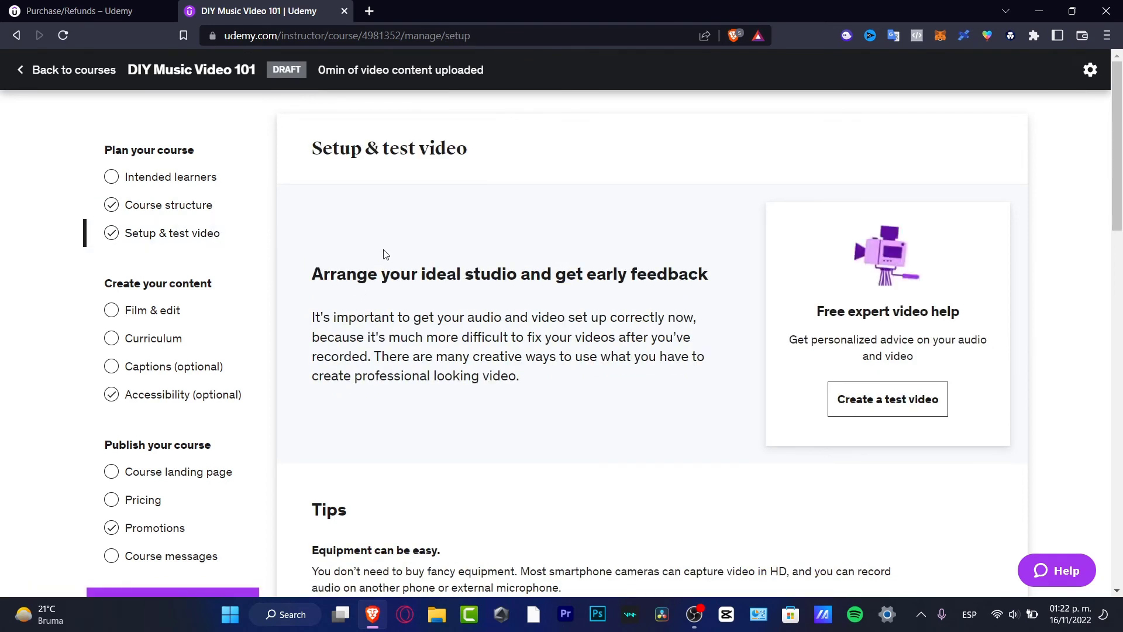
{"action": "left_click_drag", "start_coordinate": [361, 149], "coordinate": [500, 160]}
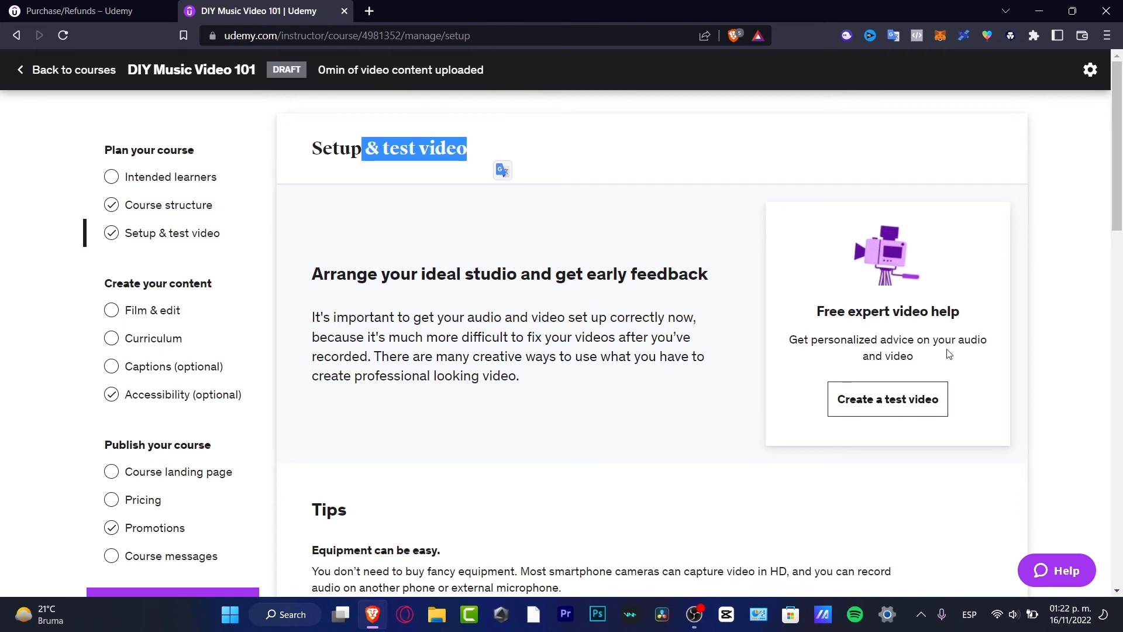
Step: Review the Introduction section on the Curriculum page, then switch to the Captions (optional) page
{"action": "left_click", "coordinate": [153, 338]}
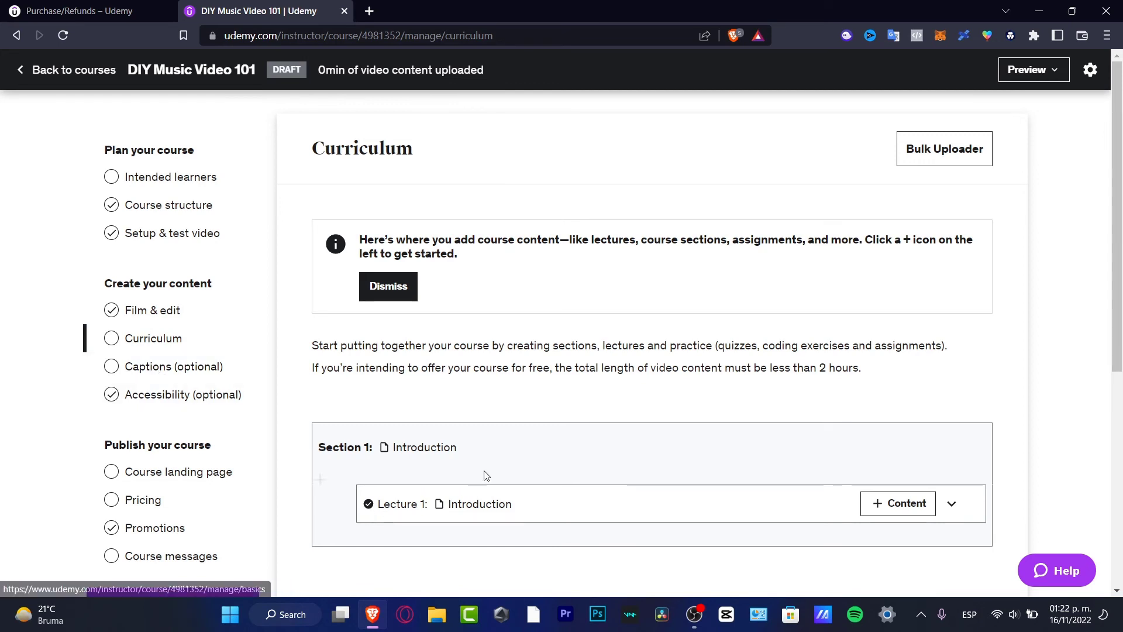
{"action": "scroll", "coordinate": [562, 462], "scroll_direction": "down", "scroll_amount": 1}
{"action": "scroll", "coordinate": [563, 462], "scroll_direction": "down", "scroll_amount": 4}
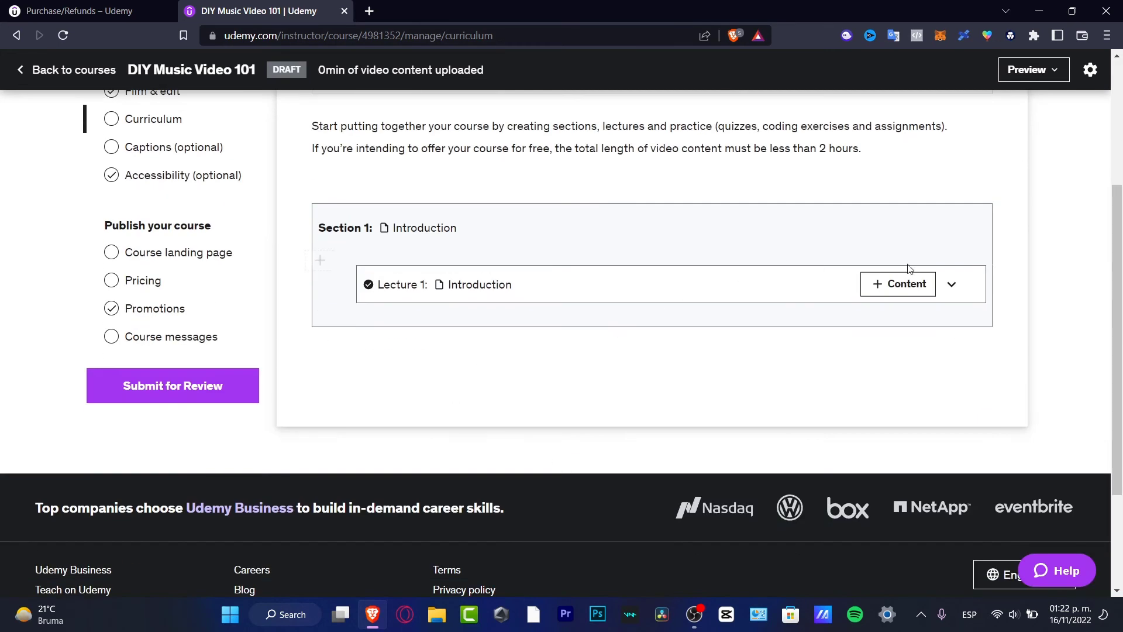
{"action": "mouse_move", "coordinate": [317, 361]}
{"action": "scroll", "coordinate": [380, 267], "scroll_direction": "up", "scroll_amount": 1}
{"action": "scroll", "coordinate": [446, 332], "scroll_direction": "up", "scroll_amount": 1}
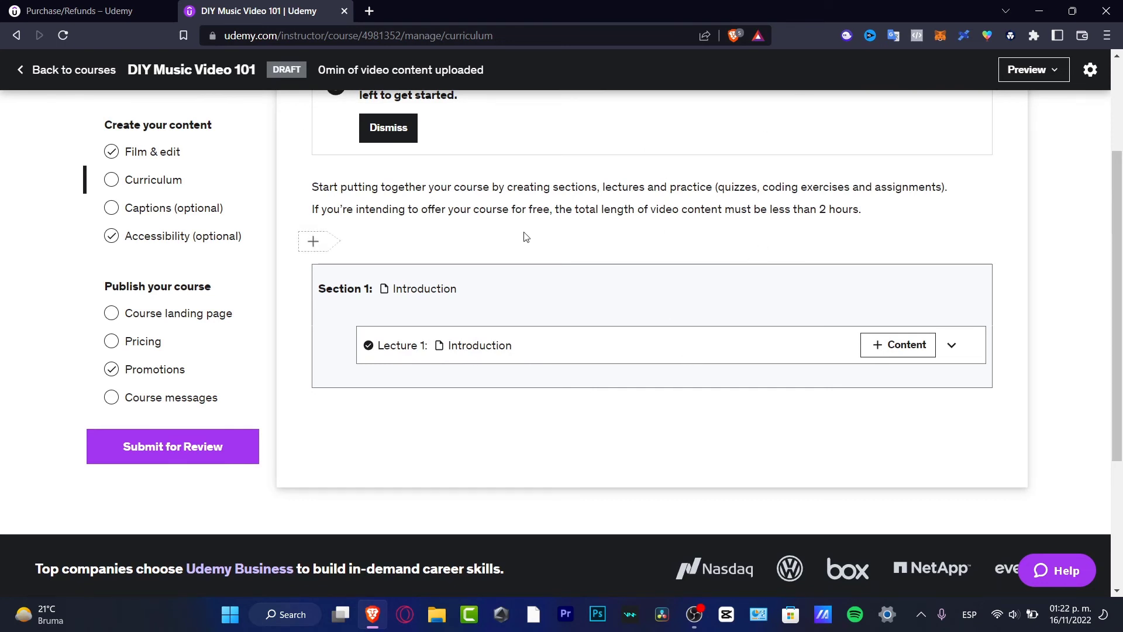
{"action": "left_click", "coordinate": [205, 202]}
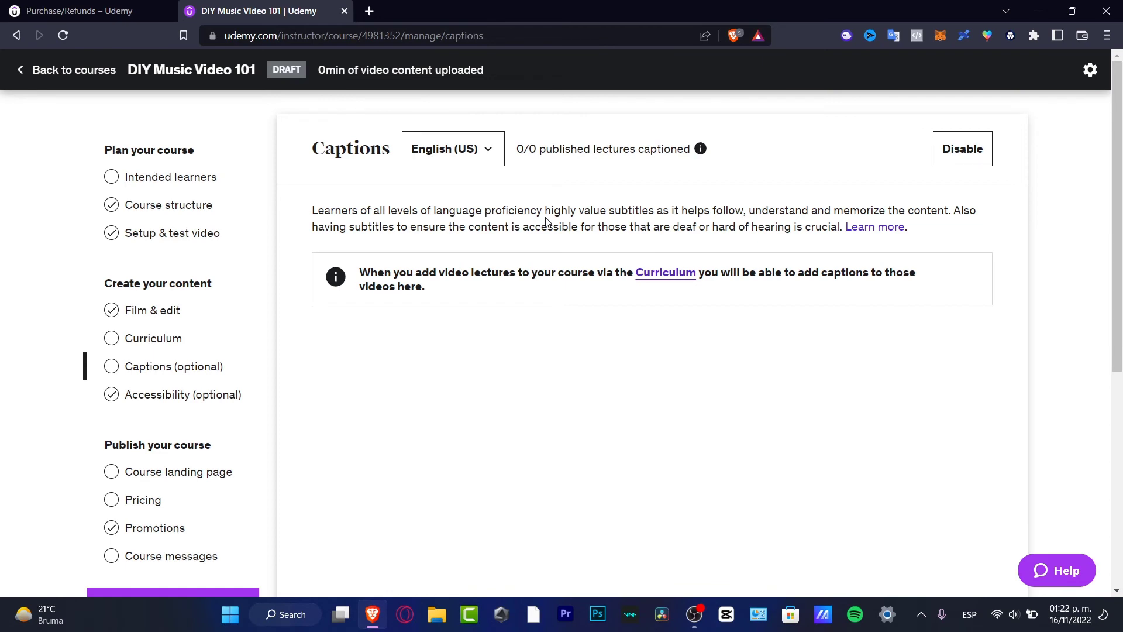
Step: Pass through the Accessibility and Course landing pages to the Pricing page showing USD currency
{"action": "left_click", "coordinate": [214, 395]}
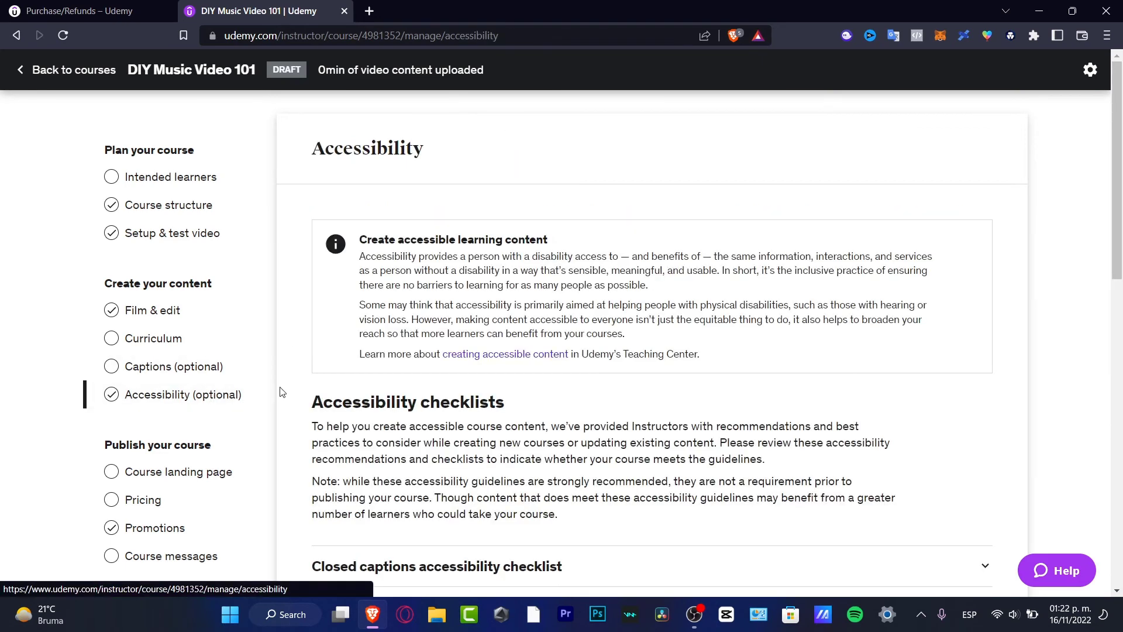
{"action": "scroll", "coordinate": [609, 246], "scroll_direction": "down", "scroll_amount": 7}
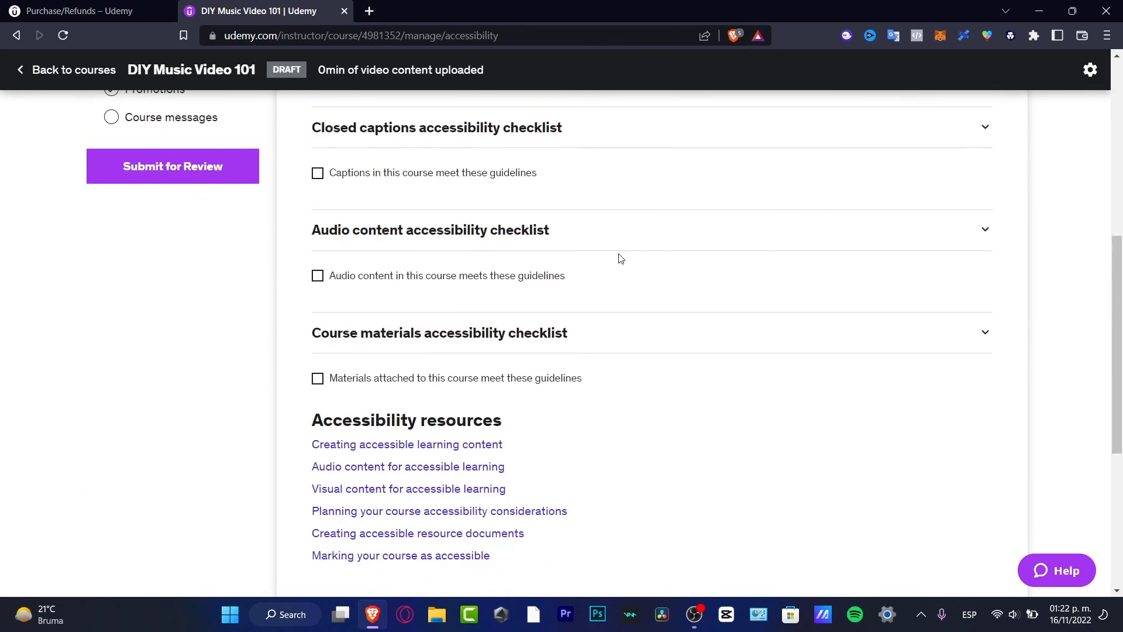
{"action": "scroll", "coordinate": [619, 256], "scroll_direction": "up", "scroll_amount": 4}
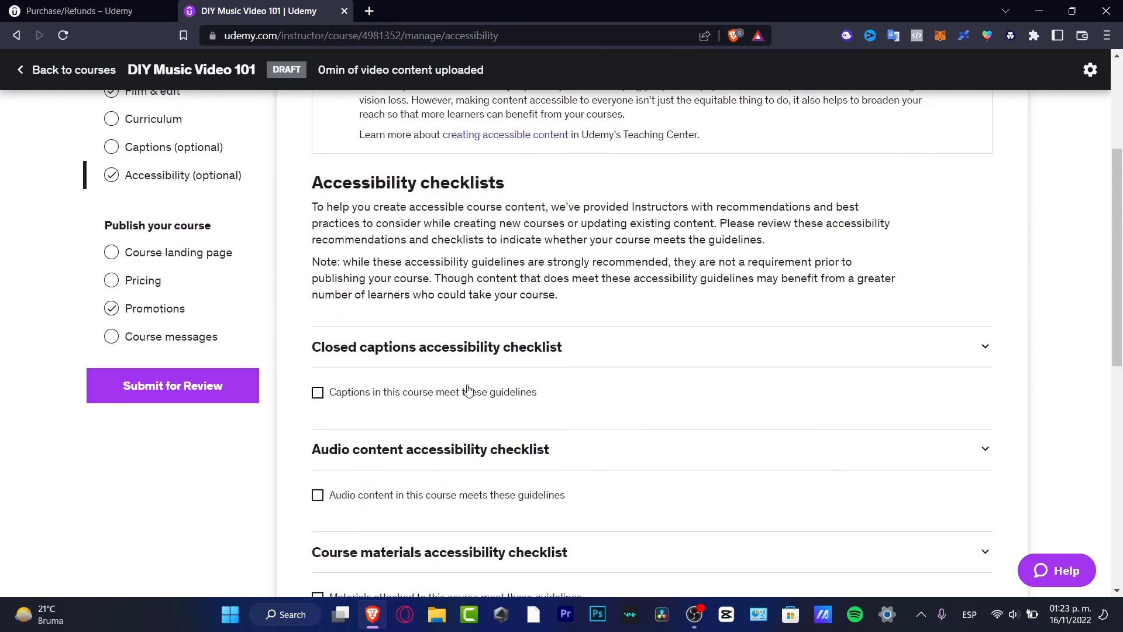
{"action": "left_click", "coordinate": [200, 254]}
{"action": "scroll", "coordinate": [409, 349], "scroll_direction": "down", "scroll_amount": 1}
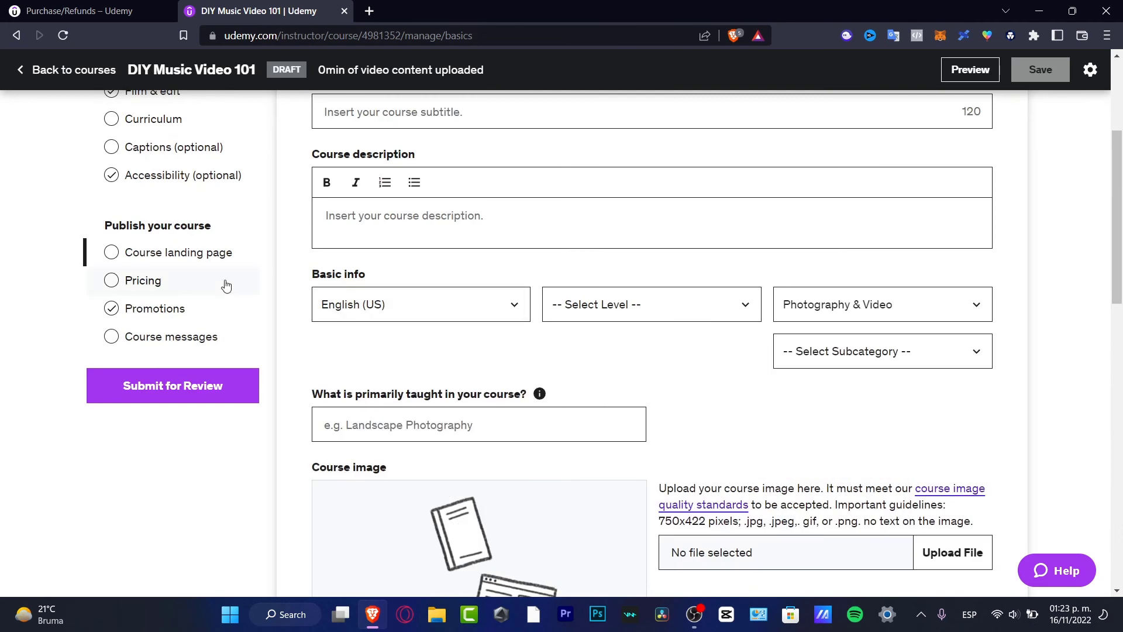
{"action": "left_click", "coordinate": [186, 291]}
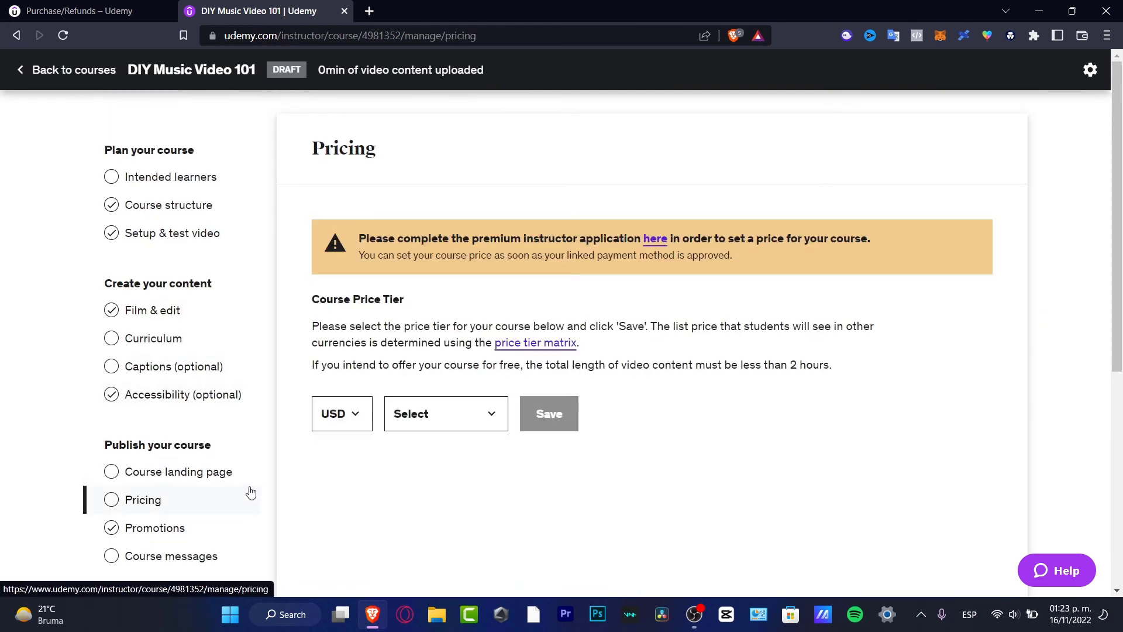
{"action": "scroll", "coordinate": [250, 489], "scroll_direction": "down", "scroll_amount": 3}
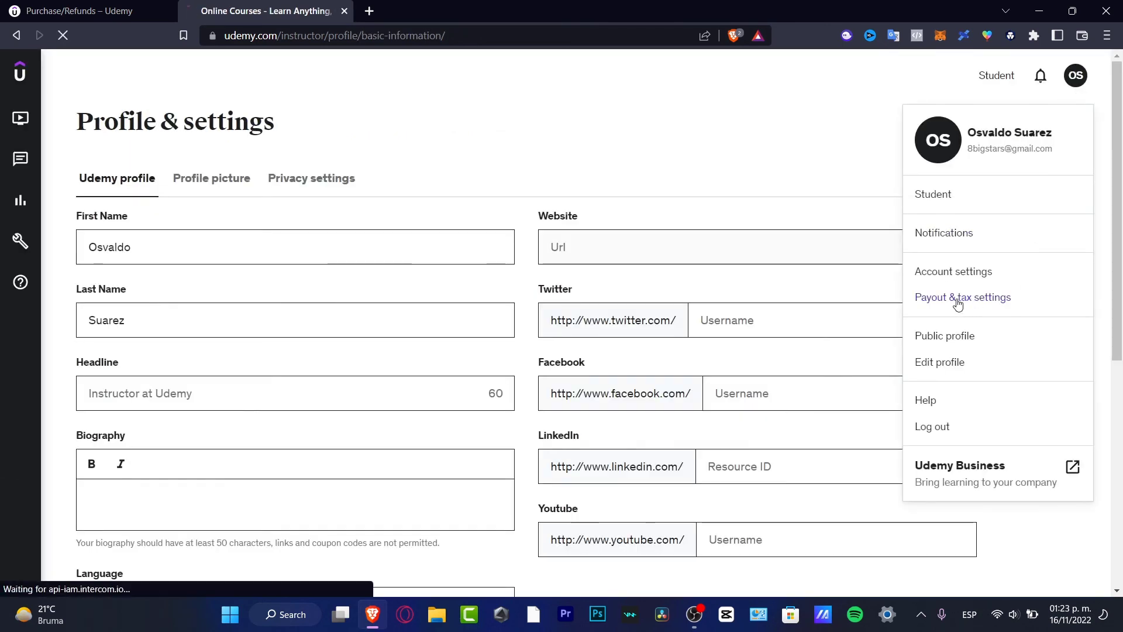
Step: Follow the Pricing notice's 'here' link to the Premium Instructor Application's Personal Information step
{"action": "left_click", "coordinate": [957, 299]}
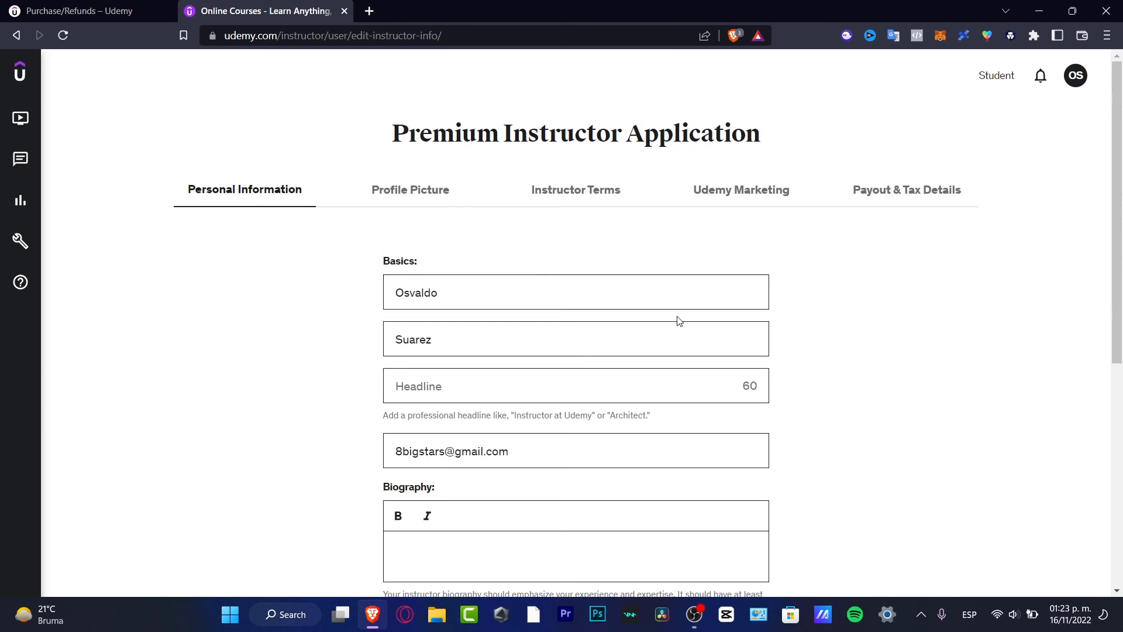
{"action": "scroll", "coordinate": [677, 322], "scroll_direction": "down", "scroll_amount": 3}
{"action": "scroll", "coordinate": [677, 321], "scroll_direction": "up", "scroll_amount": 3}
{"action": "left_click_drag", "start_coordinate": [626, 194], "coordinate": [971, 205]}
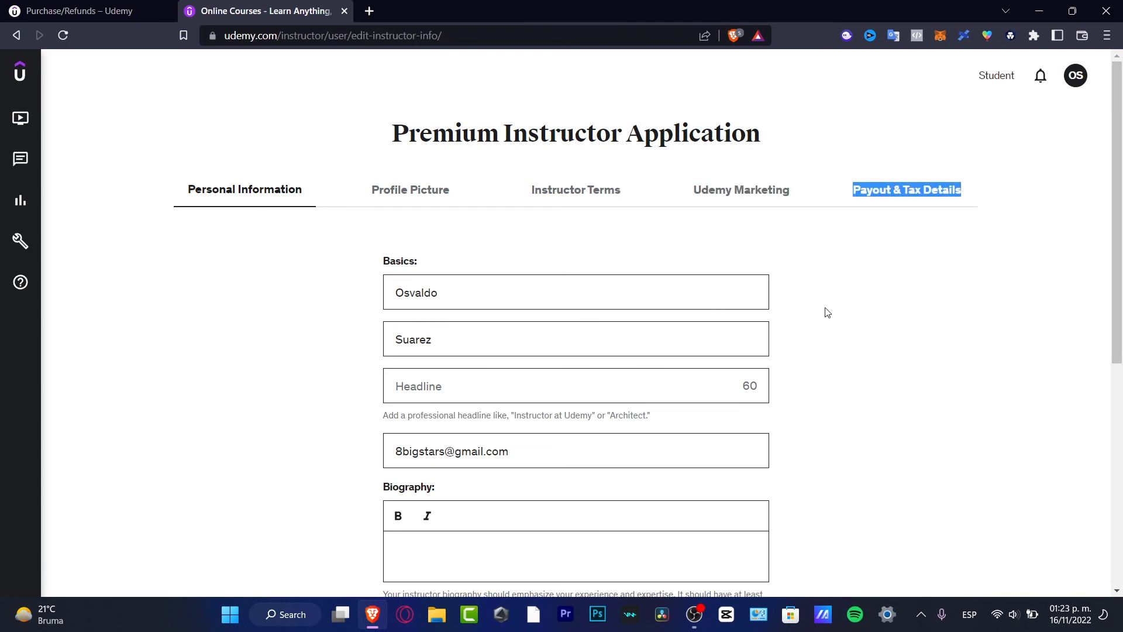